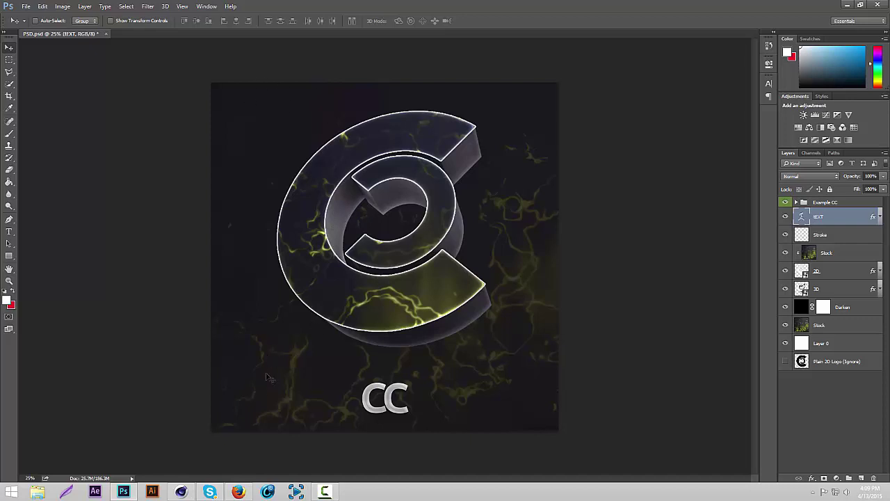
Open the image Griffin Personal Logo.png from the GFX folder
{"action": "key", "text": "ctrl+o"}
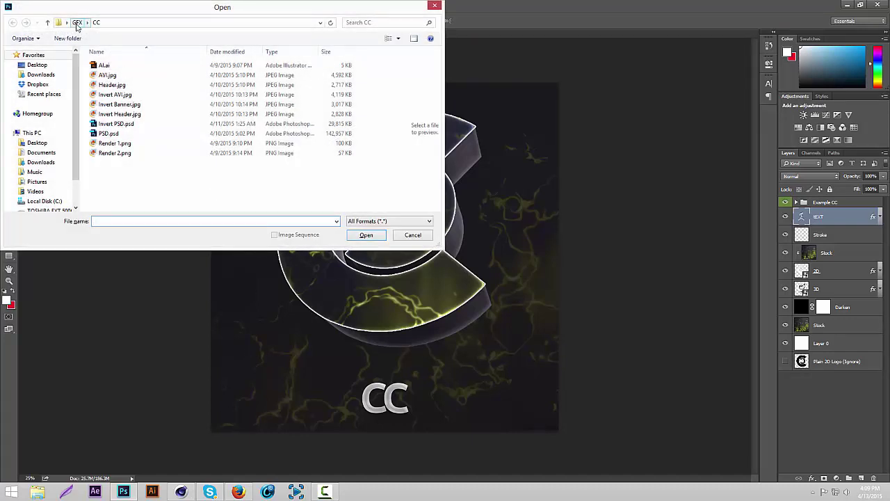
{"action": "left_click", "coordinate": [77, 22]}
{"action": "type", "text": "griffin"}
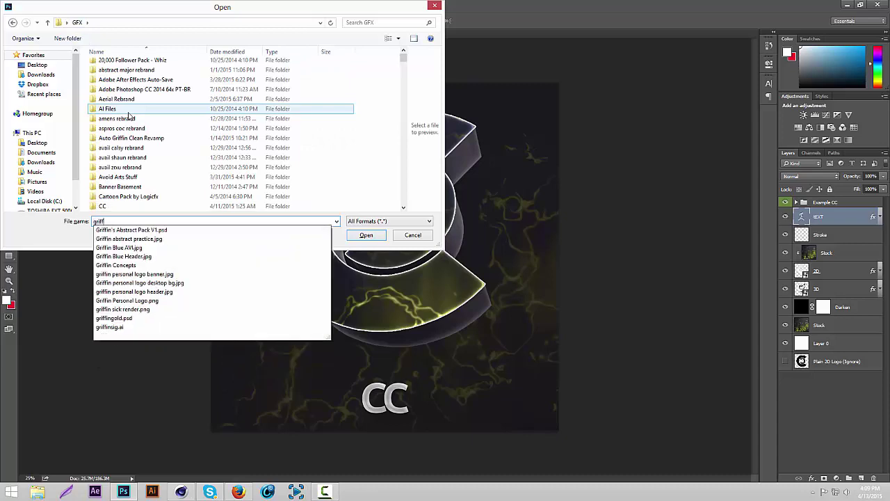
{"action": "key", "text": "Up"}
{"action": "key", "text": "Up"}
{"action": "key", "text": "Up"}
{"action": "key", "text": "Up"}
{"action": "key", "text": "Return"}
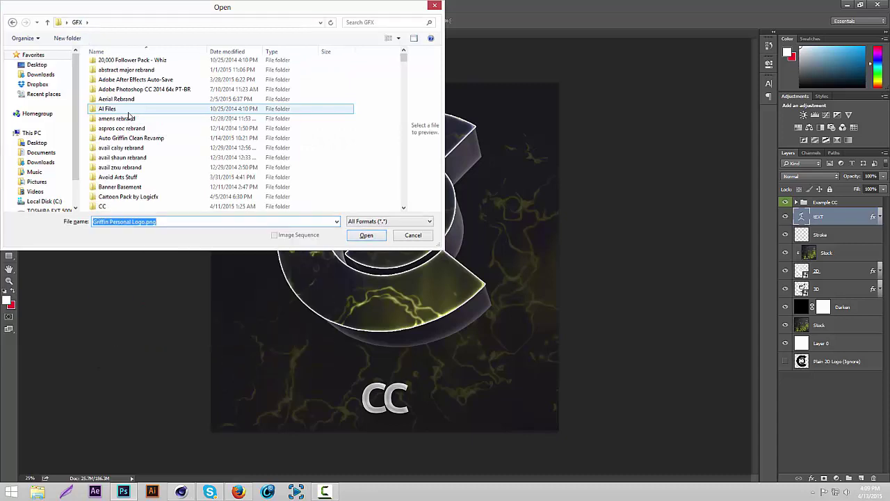
{"action": "key", "text": "Return"}
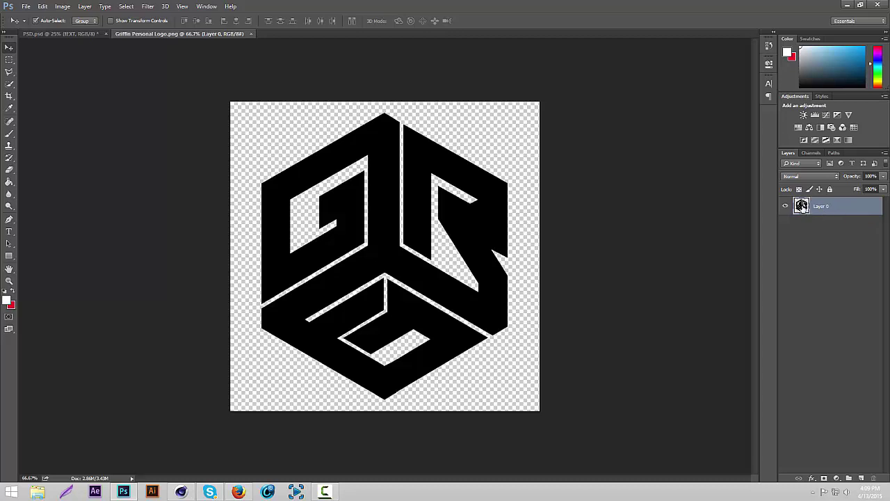
Load the logo layer's outline as a selection and make a work path from it with a 2.0 pixel tolerance
{"action": "left_click", "coordinate": [802, 206], "text": "ctrl"}
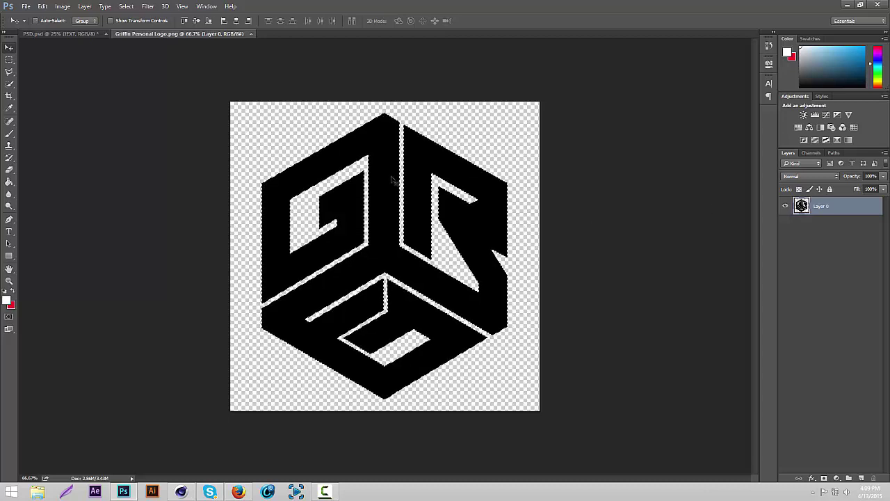
{"action": "left_click", "coordinate": [832, 155]}
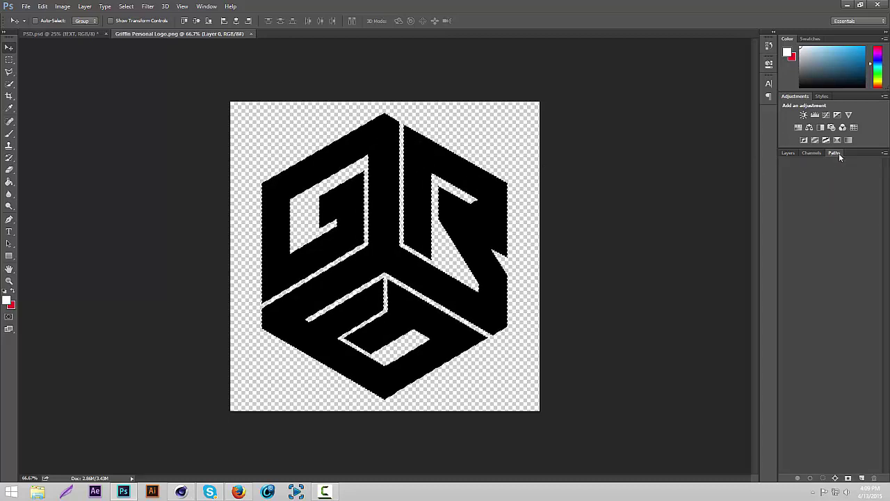
{"action": "left_click", "coordinate": [883, 153]}
{"action": "left_click", "coordinate": [850, 188]}
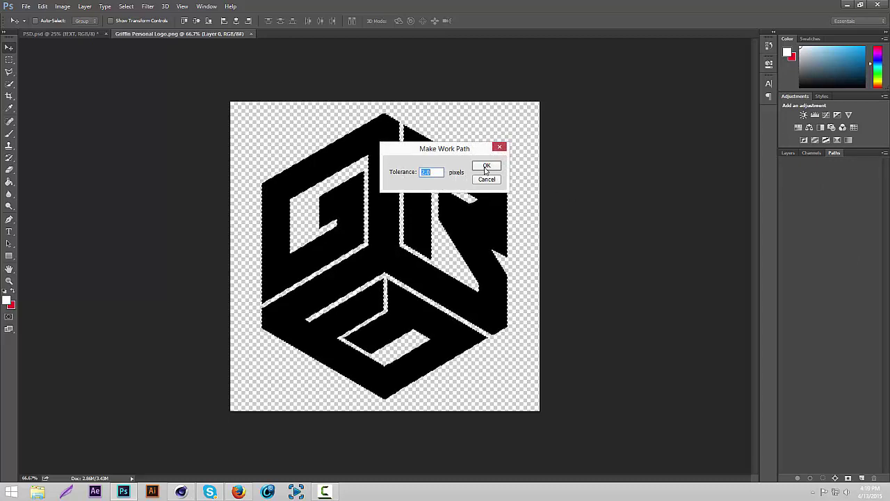
{"action": "left_click", "coordinate": [486, 168]}
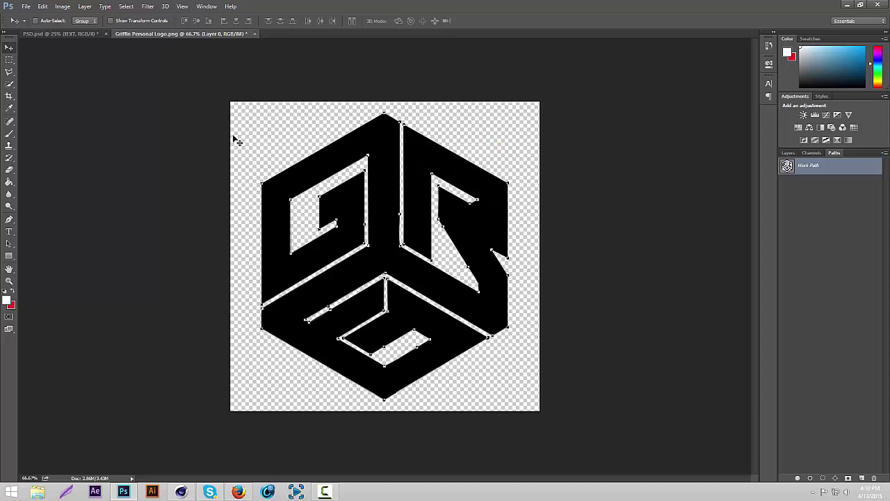
Export the work path to Illustrator format in the GFX folder, naming the file "Griffins logo ai"
{"action": "left_click", "coordinate": [26, 6]}
{"action": "mouse_move", "coordinate": [120, 211]}
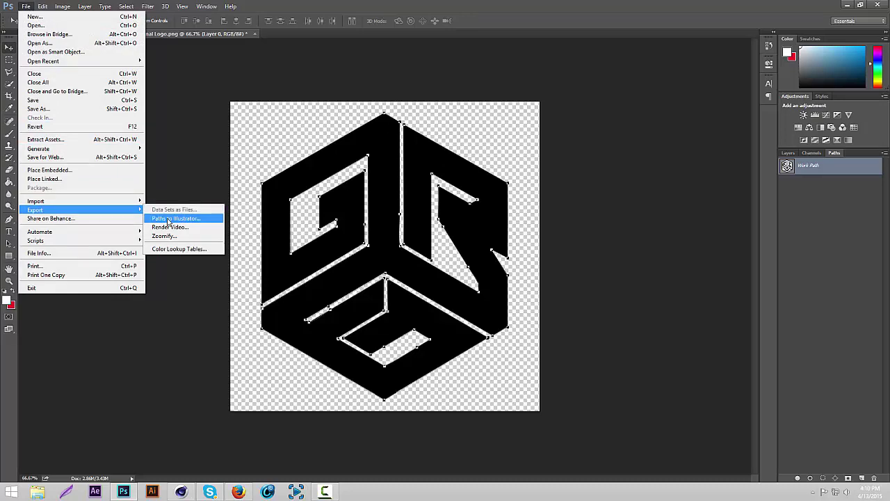
{"action": "left_click", "coordinate": [168, 219]}
{"action": "left_click", "coordinate": [496, 169]}
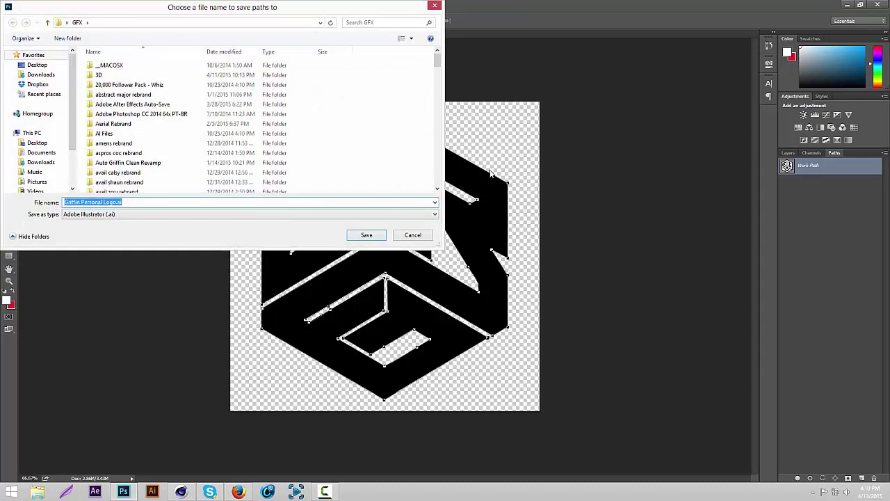
{"action": "type", "text": "Griffin"}
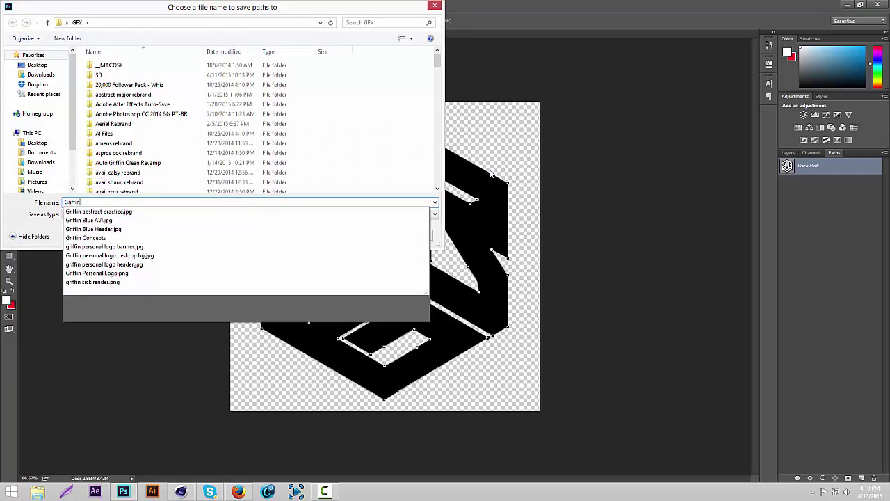
{"action": "type", "text": "'s"}
{"action": "key", "text": "BackSpace"}
{"action": "type", "text": "s logo "}
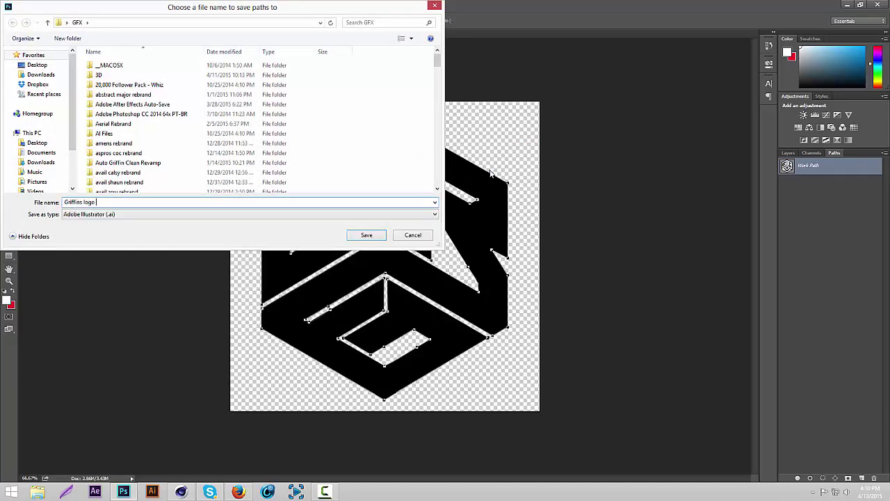
{"action": "type", "text": "a"}
{"action": "key", "text": "Return"}
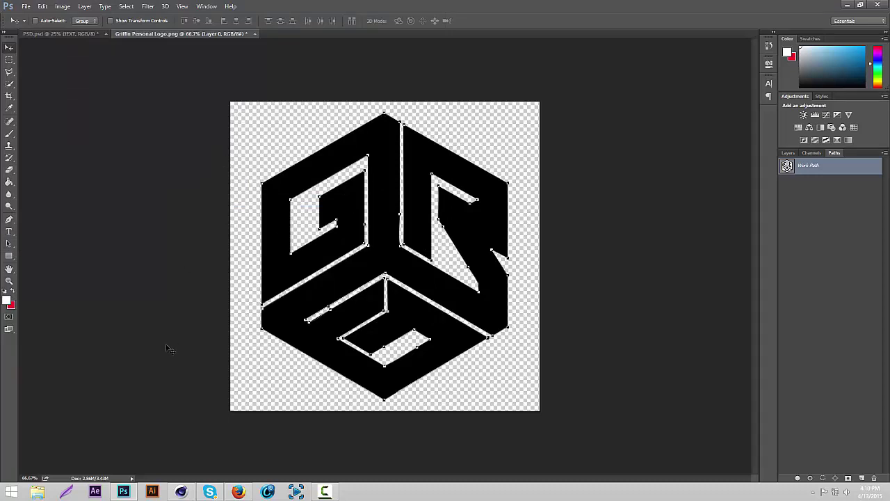
Switch to Cinema 4D and open the scene file Robbie's Lightroom.c4d
{"action": "left_click", "coordinate": [180, 492]}
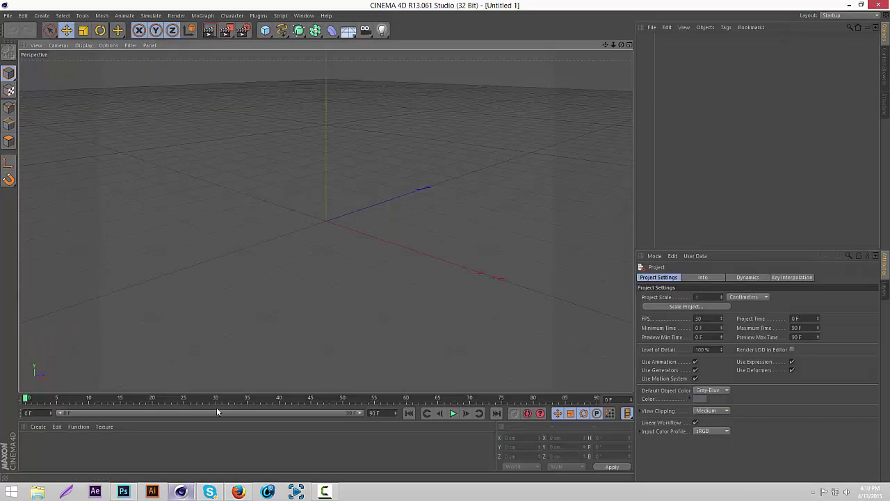
{"action": "left_click", "coordinate": [208, 253]}
{"action": "key", "text": "ctrl+o"}
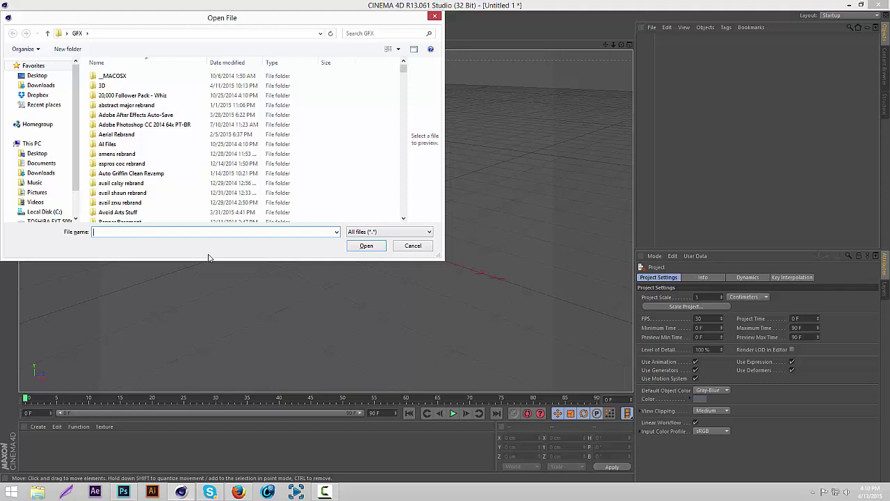
{"action": "type", "text": "rob"}
{"action": "key", "text": "Down"}
{"action": "key", "text": "Return"}
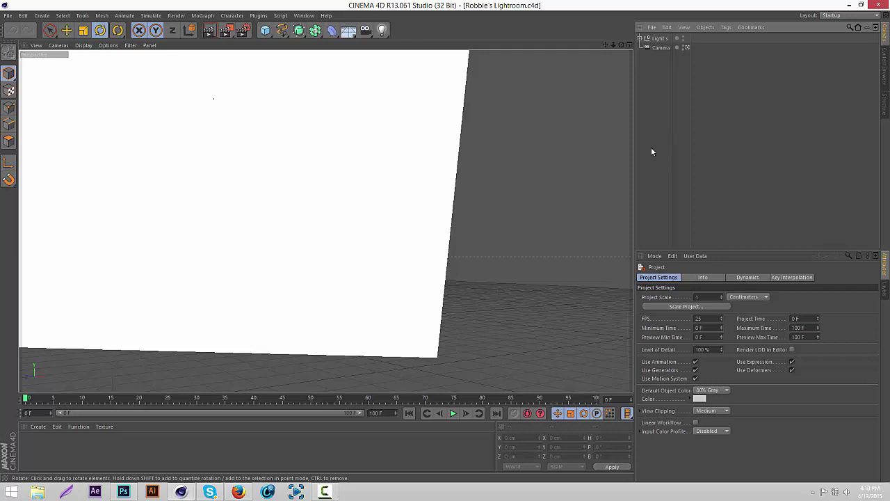
Merge Griffins logo ai.ai into the lightroom scene with the default Illustrator import settings
{"action": "left_click", "coordinate": [652, 28]}
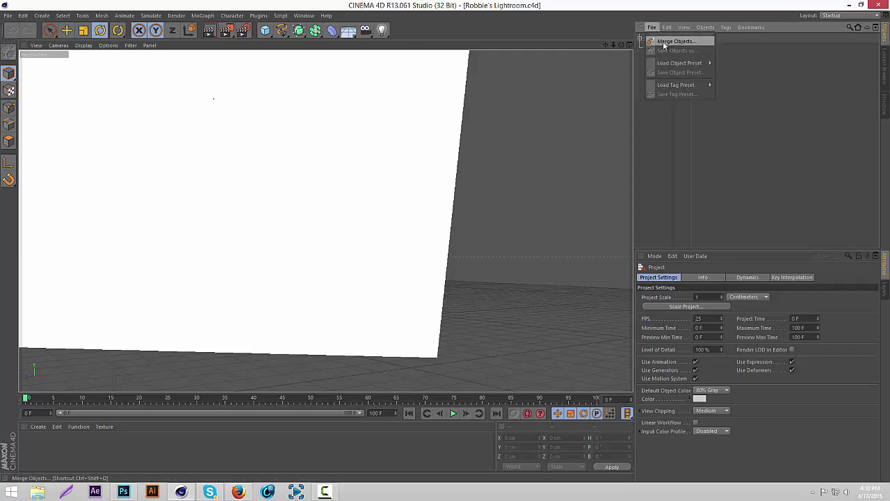
{"action": "left_click", "coordinate": [674, 41]}
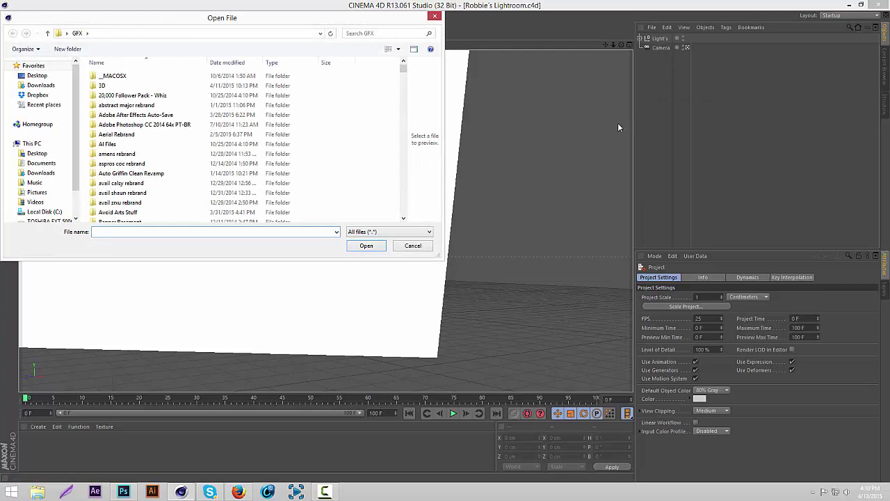
{"action": "type", "text": "griffins"}
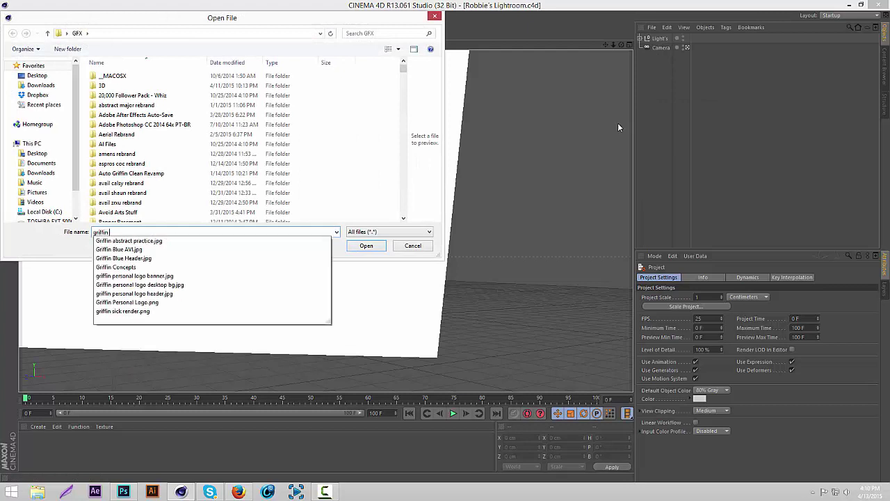
{"action": "key", "text": "Down"}
{"action": "key", "text": "Down"}
{"action": "key", "text": "Up"}
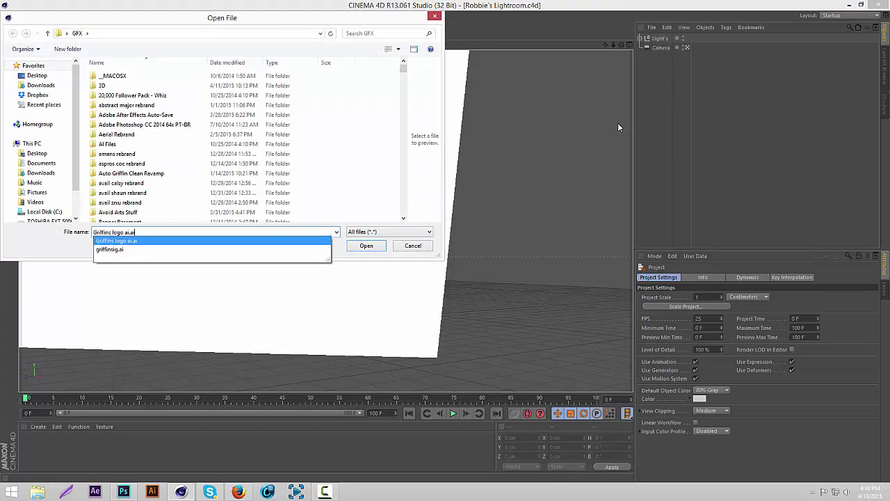
{"action": "key", "text": "Return"}
{"action": "key", "text": "Return"}
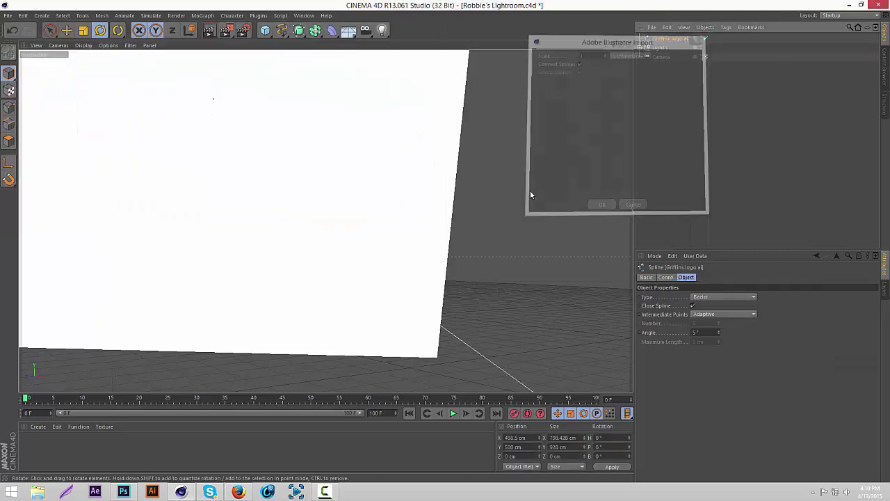
Scale the logo spline to about 250 by 291 cm and move it to about X 232, Y 331, Z 191 cm
{"action": "left_click", "coordinate": [67, 31]}
{"action": "left_click_drag", "start_coordinate": [427, 234], "coordinate": [232, 241]}
{"action": "key", "text": "t"}
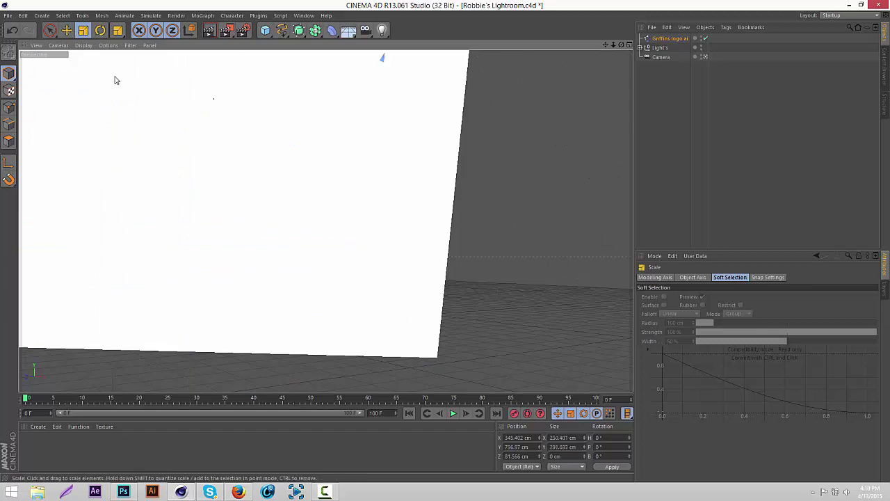
{"action": "left_click", "coordinate": [67, 30]}
{"action": "left_click_drag", "start_coordinate": [344, 141], "coordinate": [501, 297]}
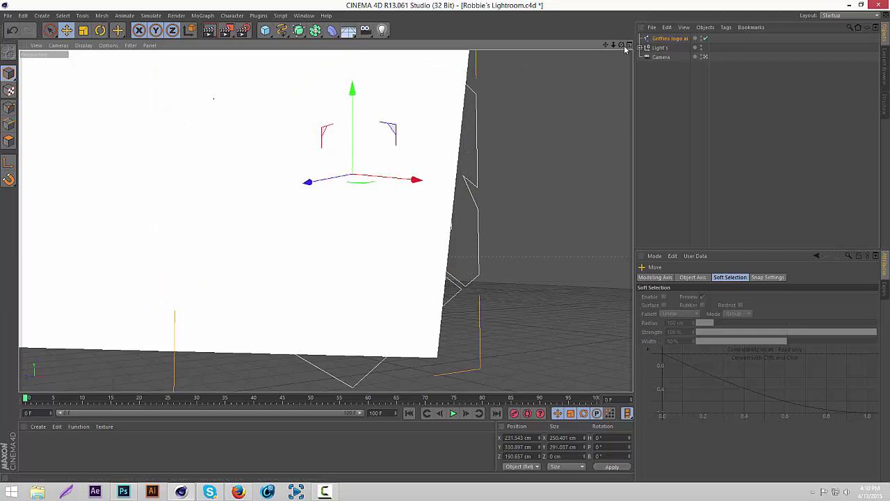
Add an Extrude NURBS object and make the logo spline its child
{"action": "left_click", "coordinate": [668, 39]}
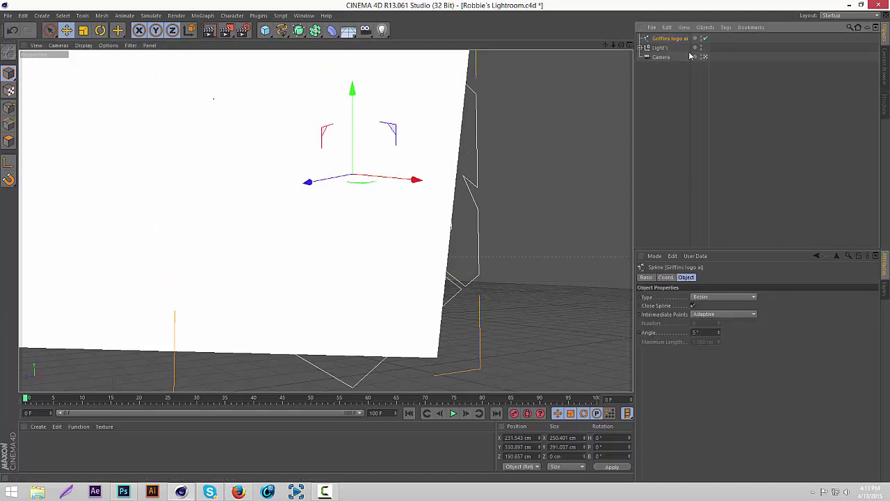
{"action": "left_click_drag", "start_coordinate": [621, 44], "coordinate": [395, 70]}
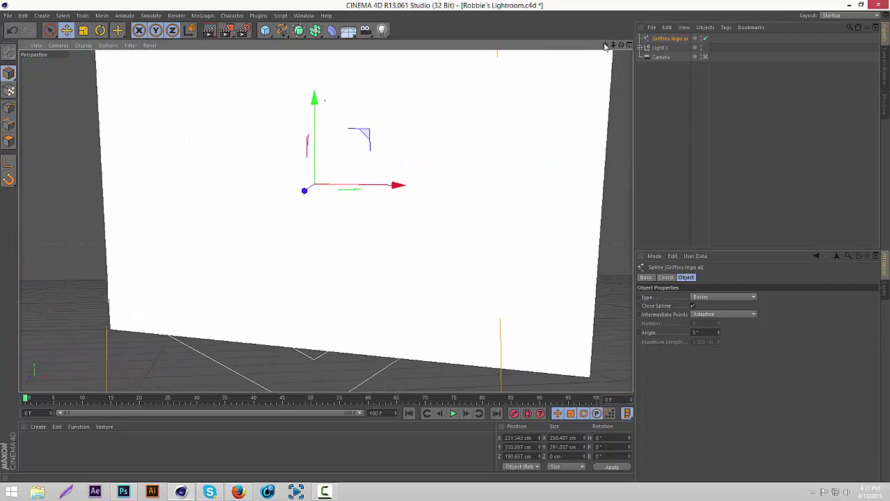
{"action": "left_click_drag", "start_coordinate": [614, 45], "coordinate": [567, 44]}
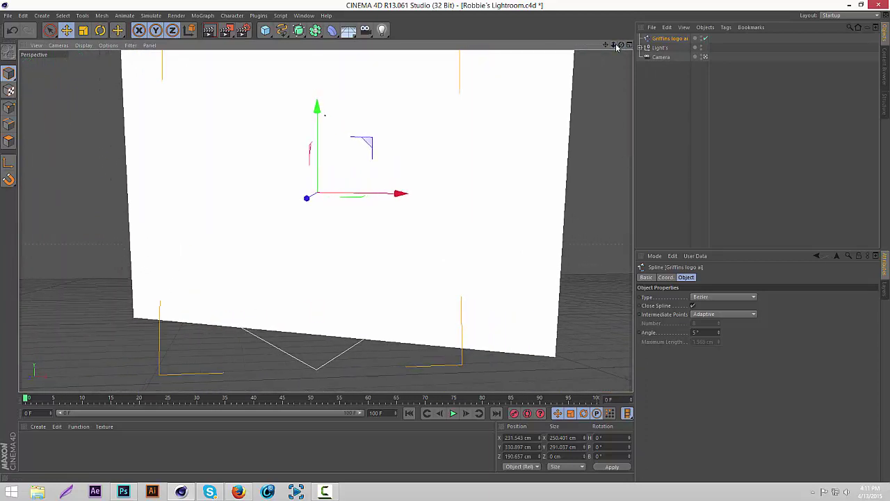
{"action": "left_click", "coordinate": [679, 39]}
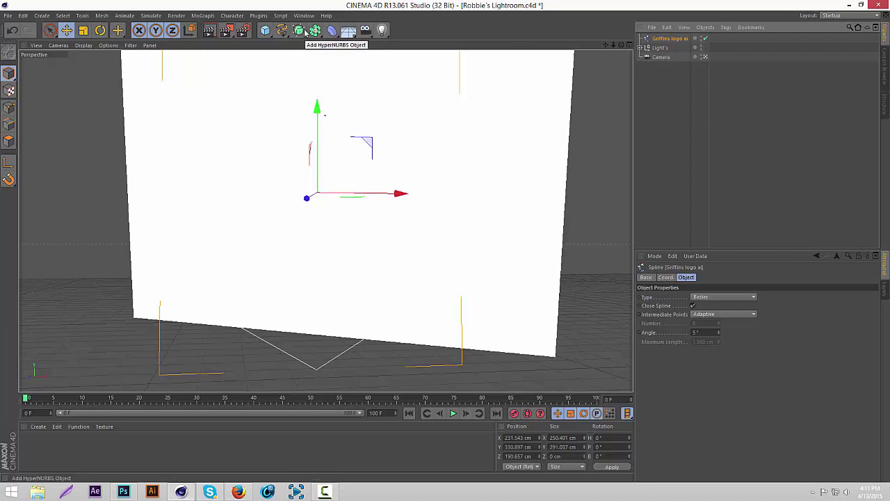
{"action": "left_click", "coordinate": [300, 32]}
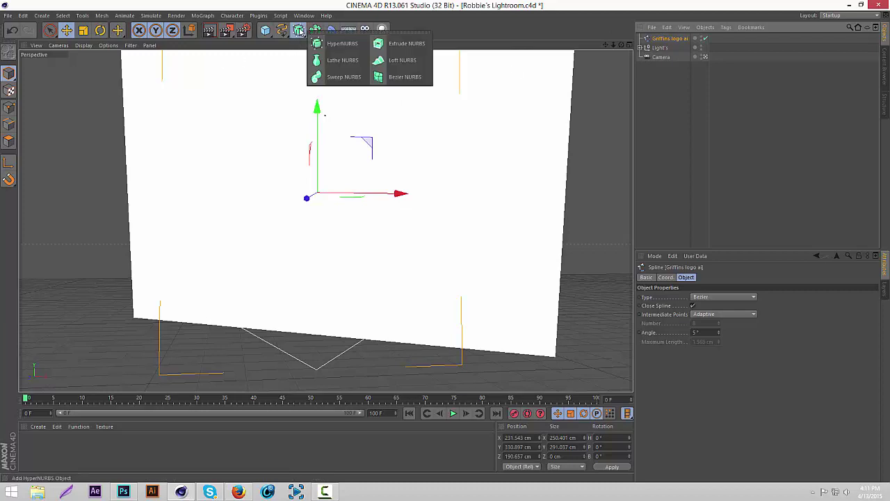
{"action": "left_click", "coordinate": [402, 44], "text": "alt"}
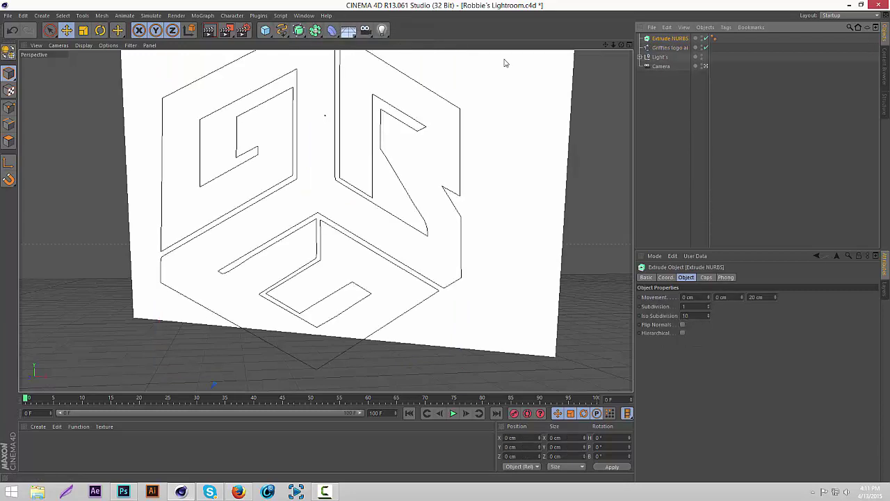
{"action": "left_click", "coordinate": [672, 49]}
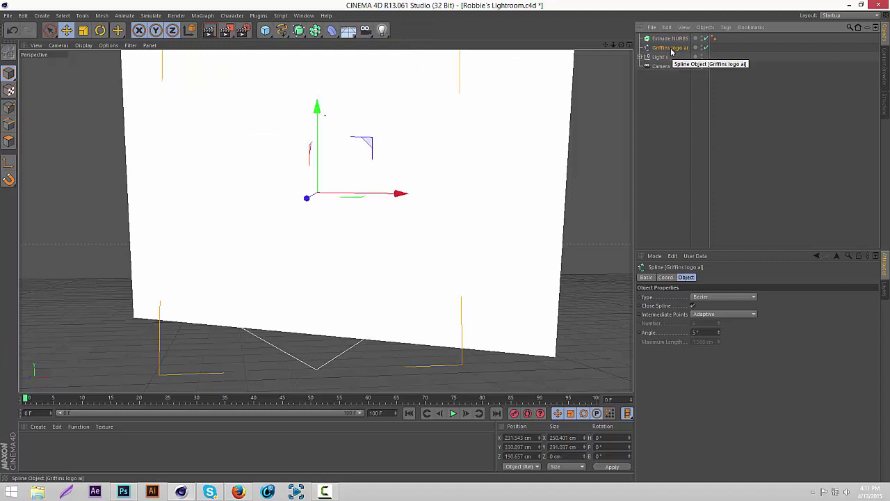
{"action": "left_click_drag", "start_coordinate": [674, 50], "coordinate": [594, 65]}
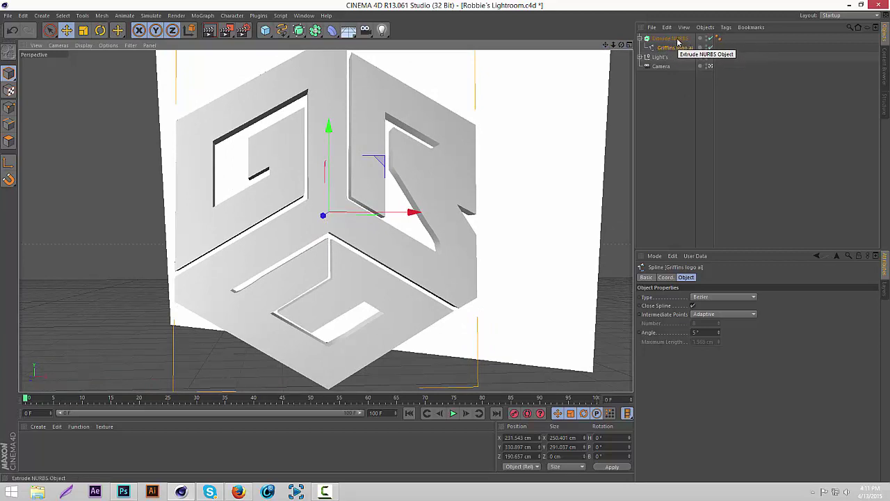
Set the Extrude NURBS depth to 47 cm along Z and render the active view facing the logo
{"action": "left_click_drag", "start_coordinate": [613, 45], "coordinate": [590, 52]}
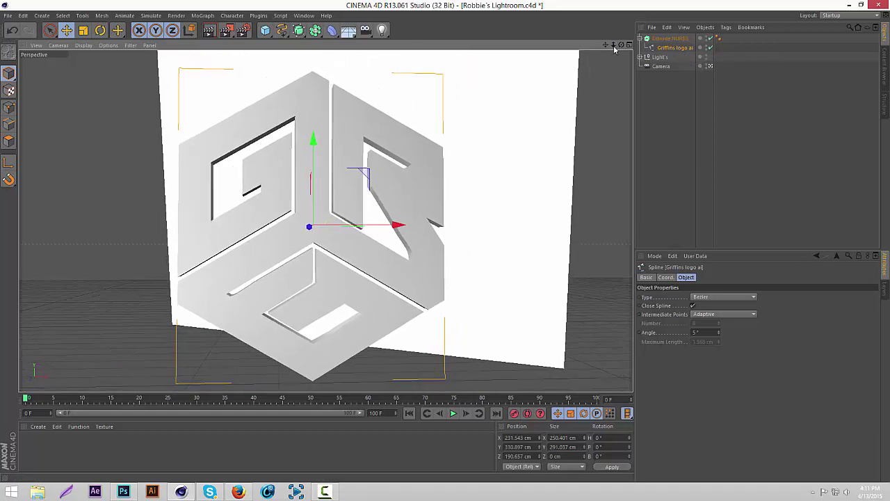
{"action": "left_click", "coordinate": [677, 39]}
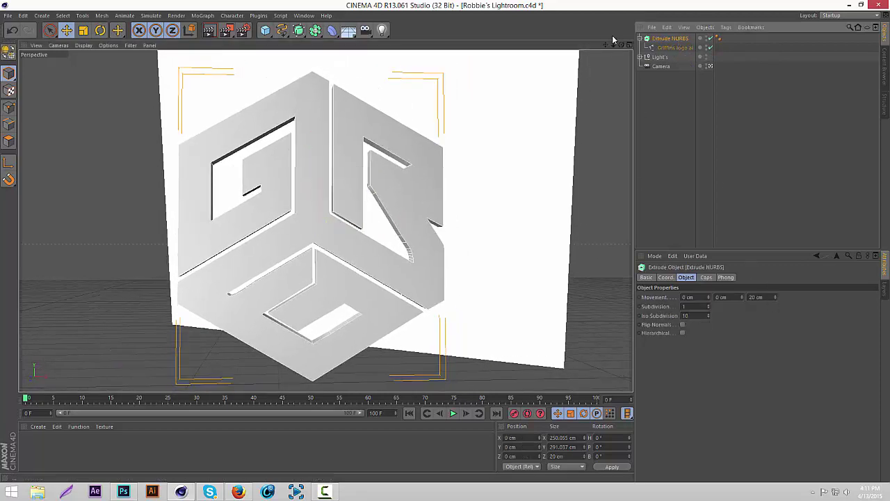
{"action": "left_click_drag", "start_coordinate": [621, 45], "coordinate": [596, 41]}
{"action": "left_click_drag", "start_coordinate": [775, 298], "coordinate": [776, 279]}
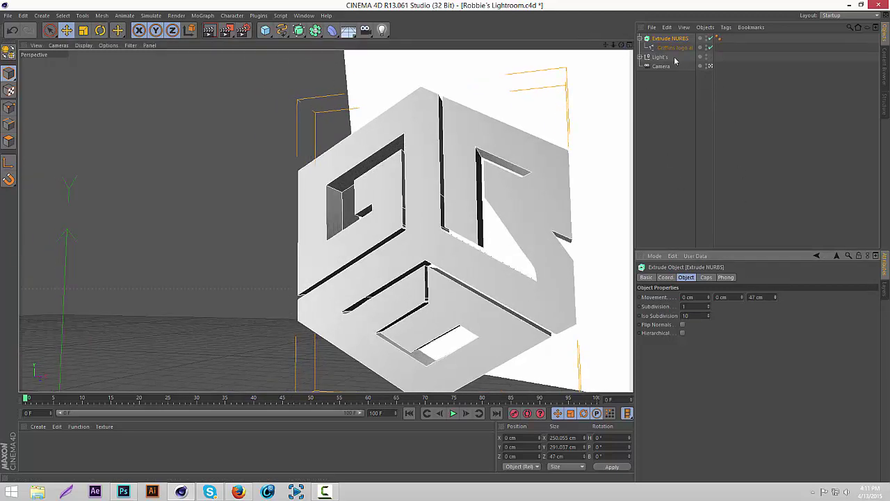
{"action": "mouse_move", "coordinate": [622, 44]}
{"action": "left_mouse_down"}
{"action": "mouse_move", "coordinate": [604, 47]}
{"action": "mouse_move", "coordinate": [633, 50]}
{"action": "mouse_move", "coordinate": [607, 51]}
{"action": "left_mouse_up"}
{"action": "left_click", "coordinate": [208, 32]}
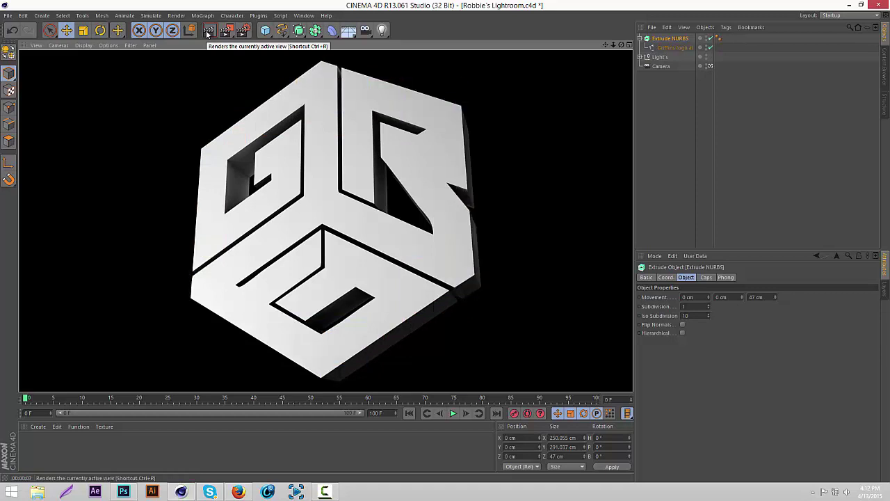
Set the Extrude NURBS depth to 70 cm along Z and render the active view with the reframed logo
{"action": "left_click", "coordinate": [675, 125]}
{"action": "mouse_move", "coordinate": [621, 44]}
{"action": "left_mouse_down"}
{"action": "mouse_move", "coordinate": [613, 4]}
{"action": "mouse_move", "coordinate": [600, 48]}
{"action": "mouse_move", "coordinate": [629, 50]}
{"action": "left_mouse_up"}
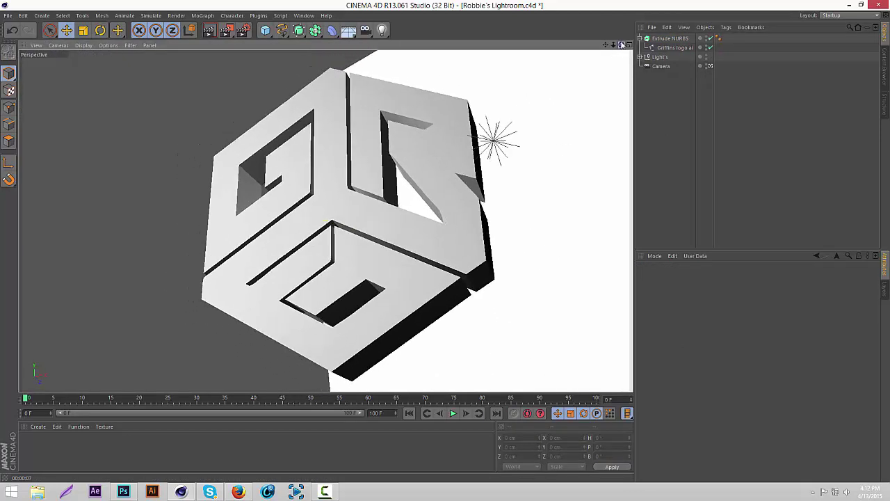
{"action": "left_click", "coordinate": [668, 39]}
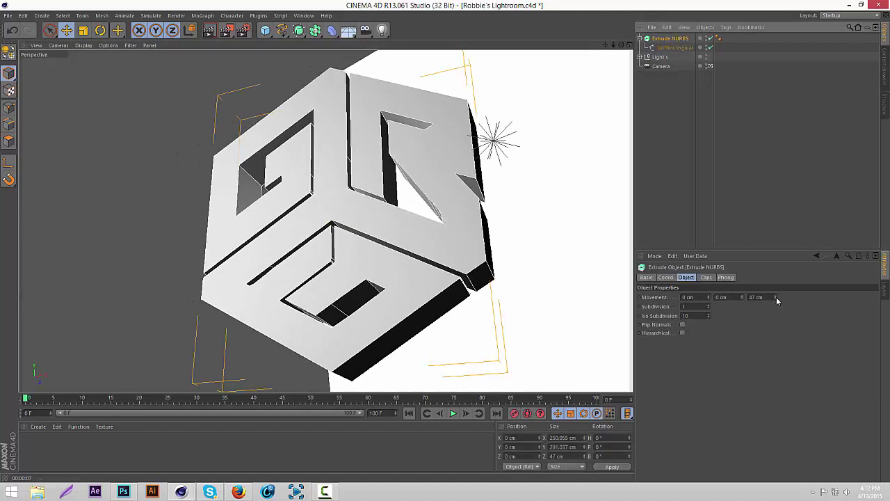
{"action": "left_click_drag", "start_coordinate": [777, 295], "coordinate": [777, 292]}
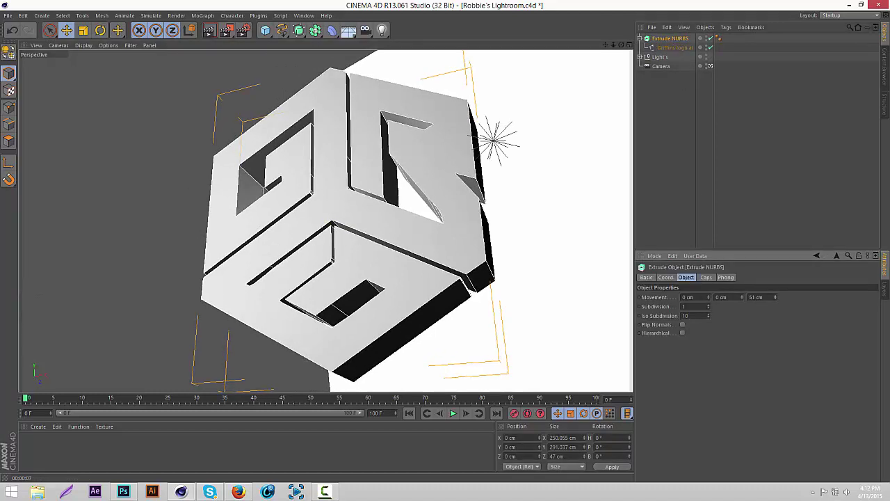
{"action": "left_click", "coordinate": [759, 181]}
{"action": "left_click_drag", "start_coordinate": [605, 46], "coordinate": [587, 40]}
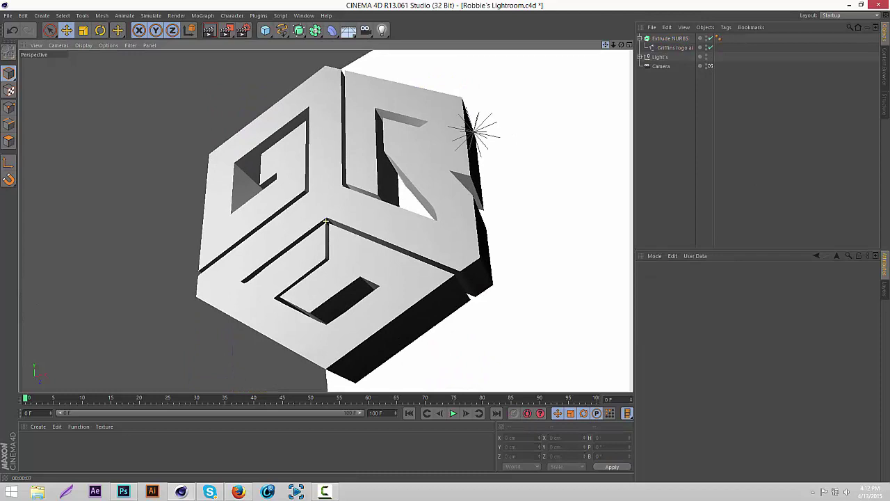
{"action": "key", "text": "ctrl+r"}
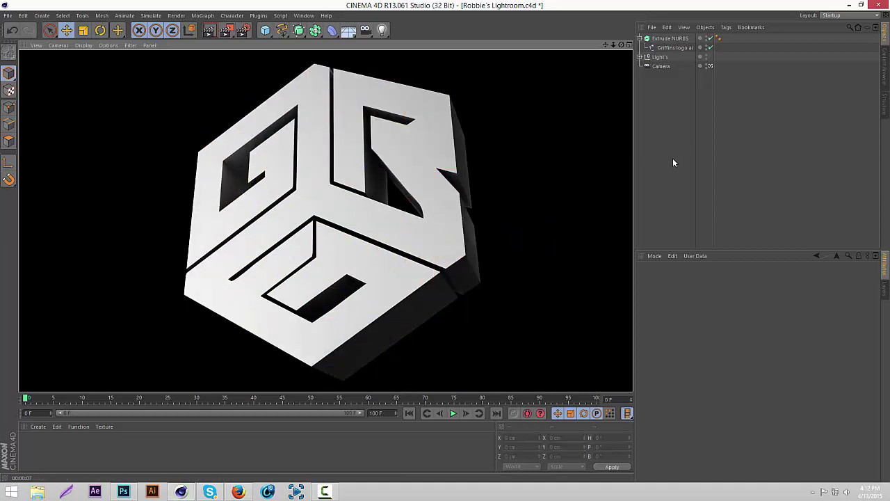
{"action": "left_click", "coordinate": [673, 158]}
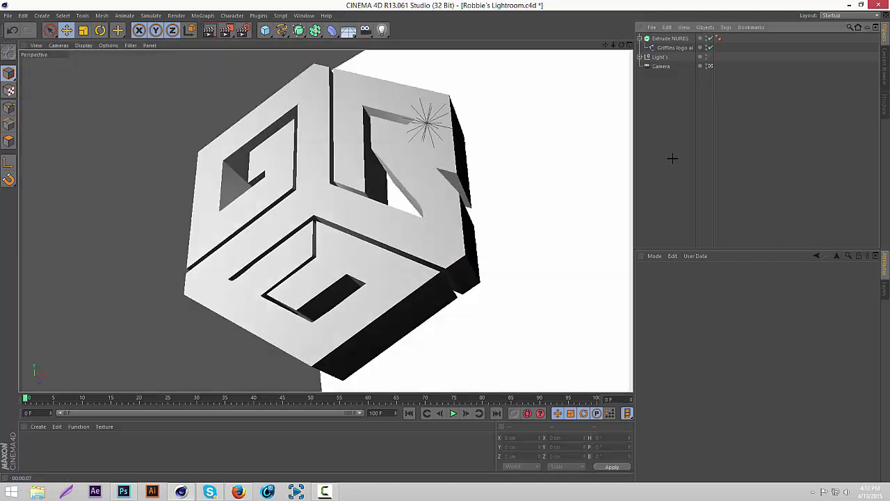
Set the render's save file to griffin render 1 in the GFX folder and render it to the Picture Viewer
{"action": "left_click", "coordinate": [243, 30]}
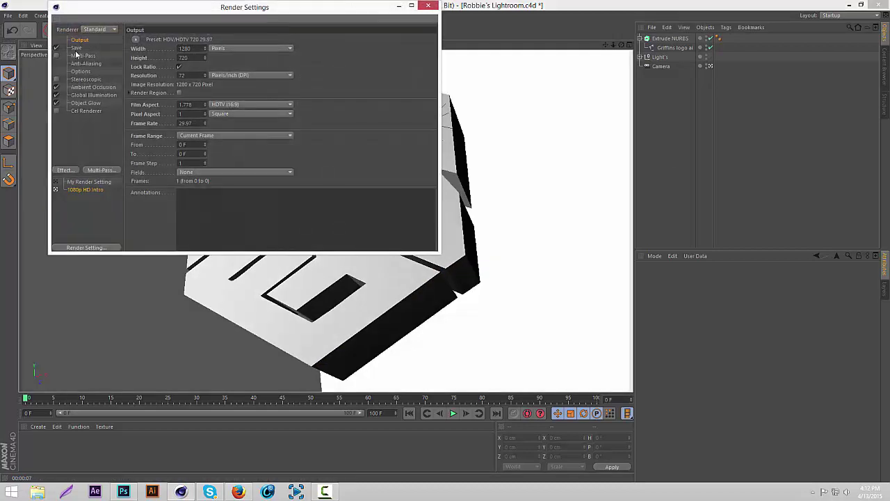
{"action": "left_click", "coordinate": [77, 48]}
{"action": "left_click", "coordinate": [427, 57]}
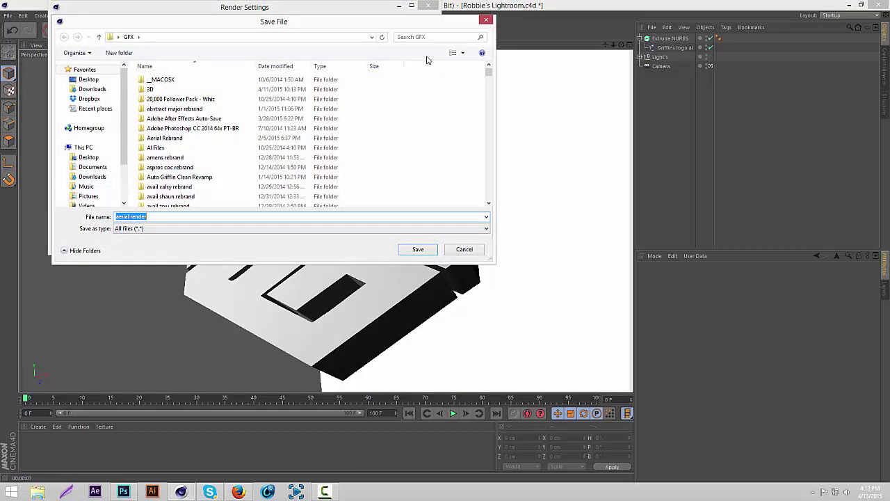
{"action": "type", "text": "griffin rendre"}
{"action": "type", "text": " 1"}
{"action": "key", "text": "Return"}
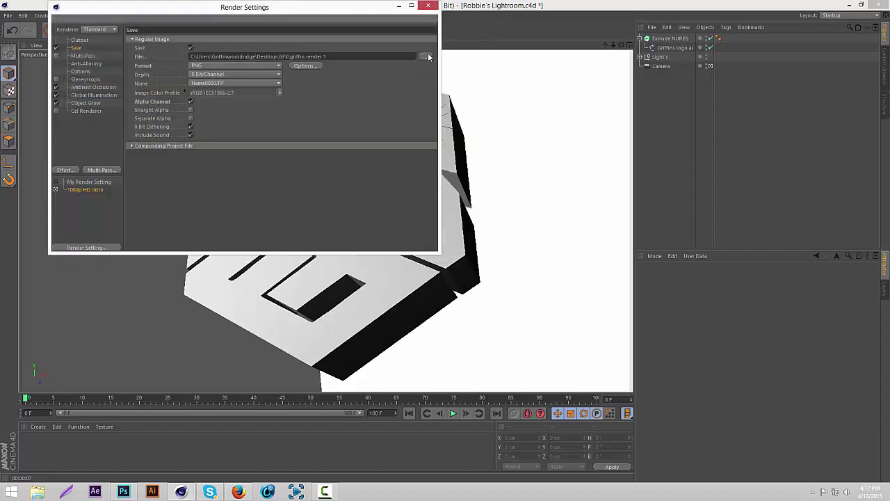
{"action": "left_click", "coordinate": [429, 6]}
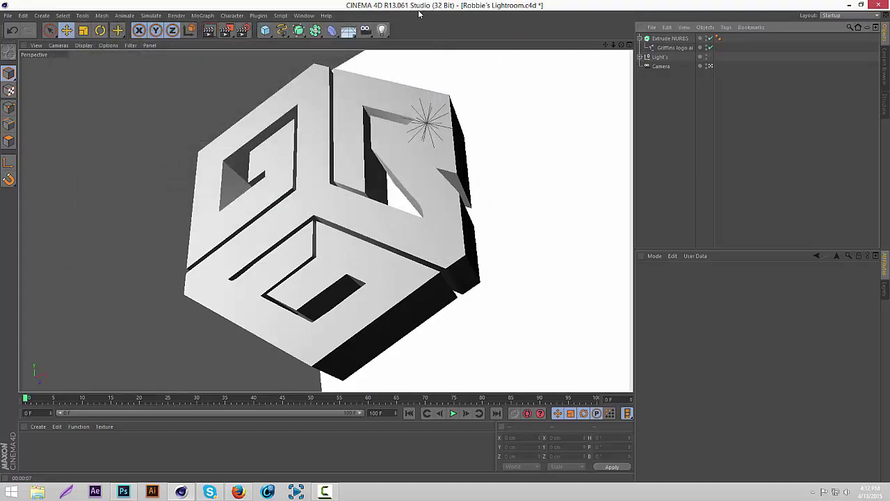
{"action": "left_click", "coordinate": [228, 31]}
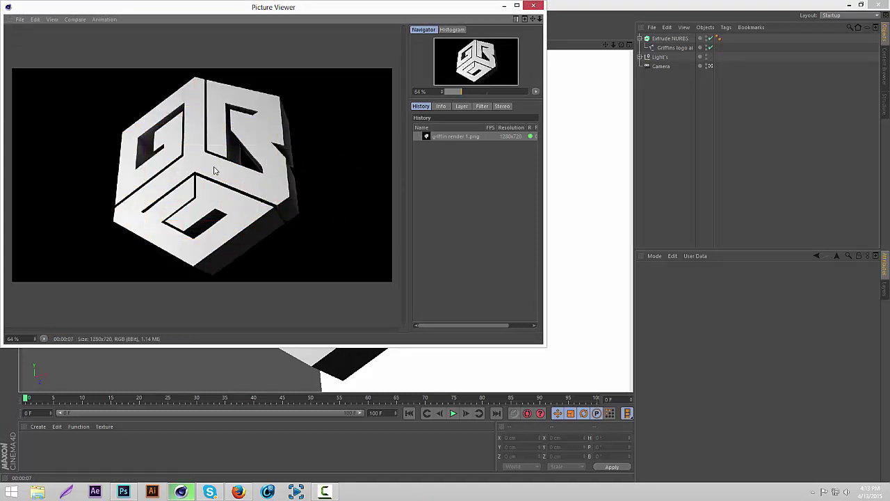
{"action": "left_click", "coordinate": [534, 6]}
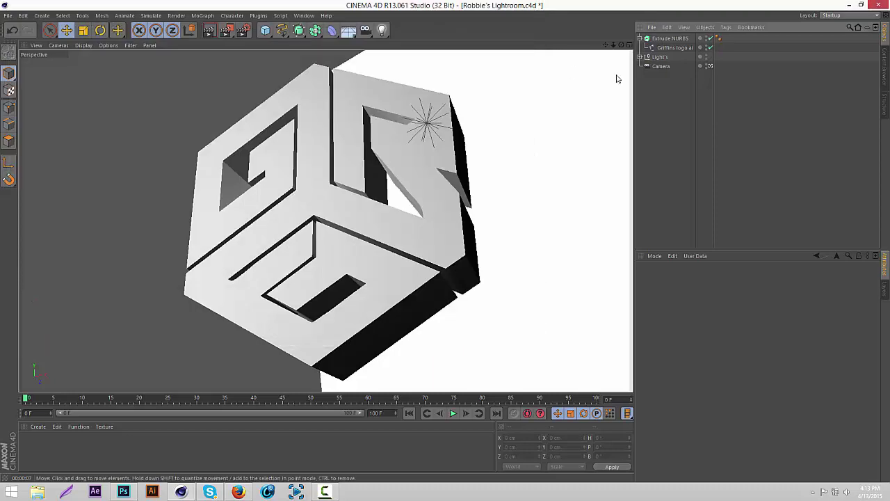
Set the Extrude NURBS depth to 0 cm along Z and render the active view of the flat logo
{"action": "left_click", "coordinate": [666, 39]}
{"action": "left_click", "coordinate": [757, 297]}
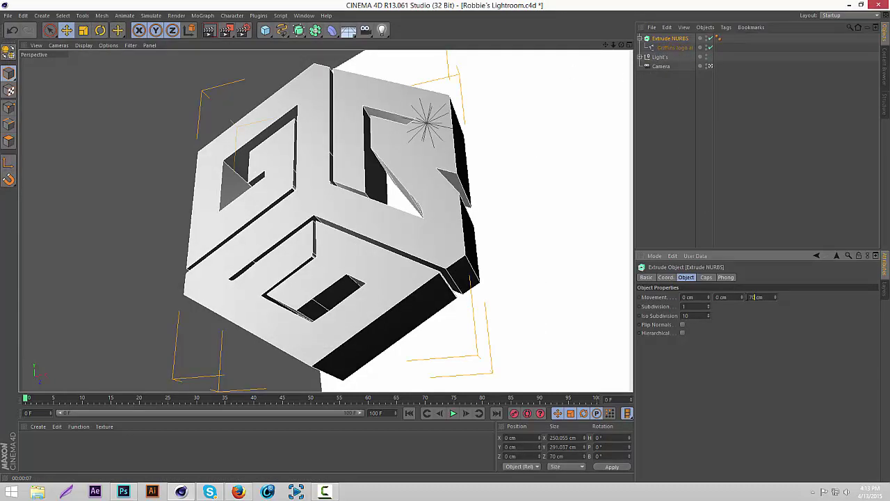
{"action": "key", "text": "Return"}
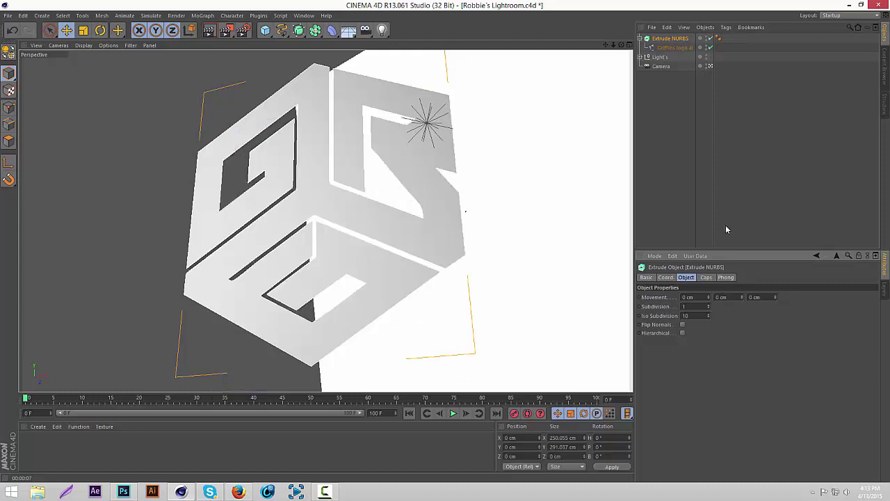
{"action": "left_click", "coordinate": [696, 187]}
{"action": "left_click", "coordinate": [208, 30]}
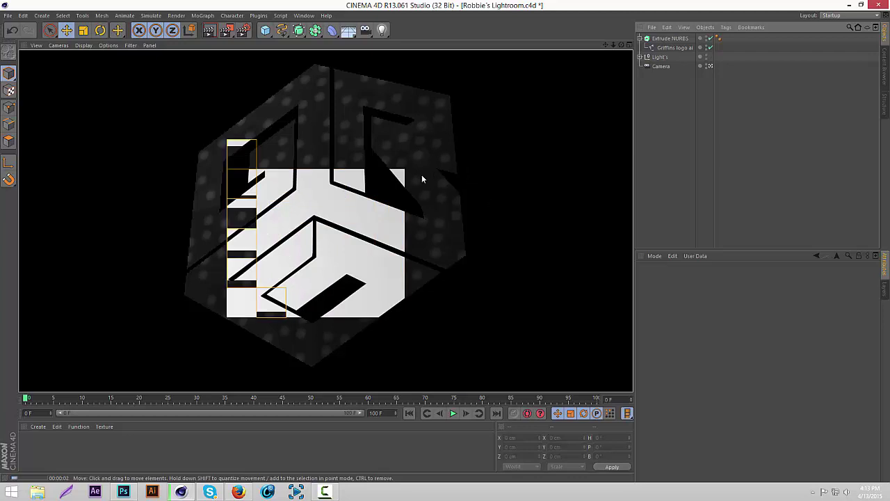
{"action": "left_click", "coordinate": [699, 164]}
Set the flat logo's save file to griffin render 2 in the GFX folder and render it to the Picture Viewer
{"action": "left_click", "coordinate": [248, 33]}
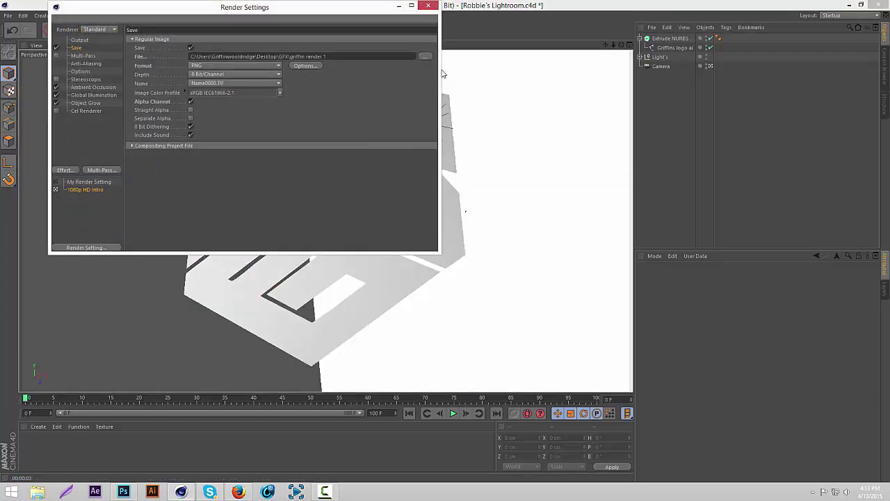
{"action": "type", "text": "gri"}
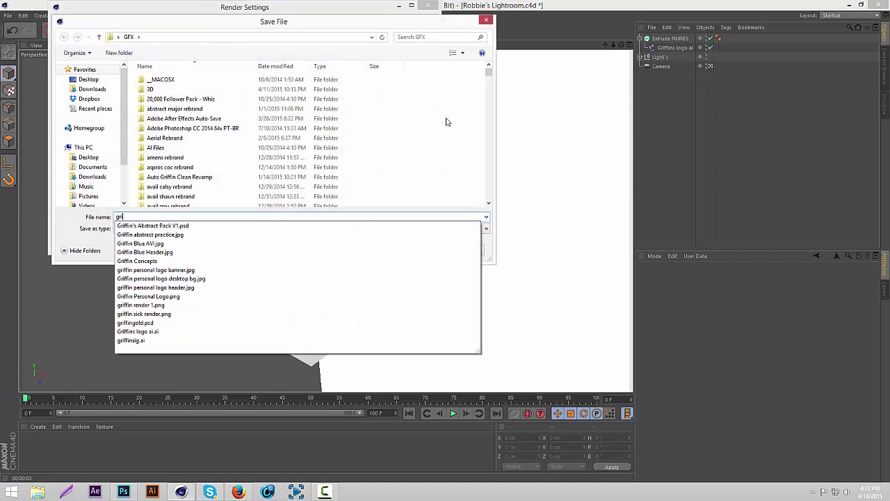
{"action": "type", "text": "ffin rende4r 2"}
{"action": "key", "text": "Return"}
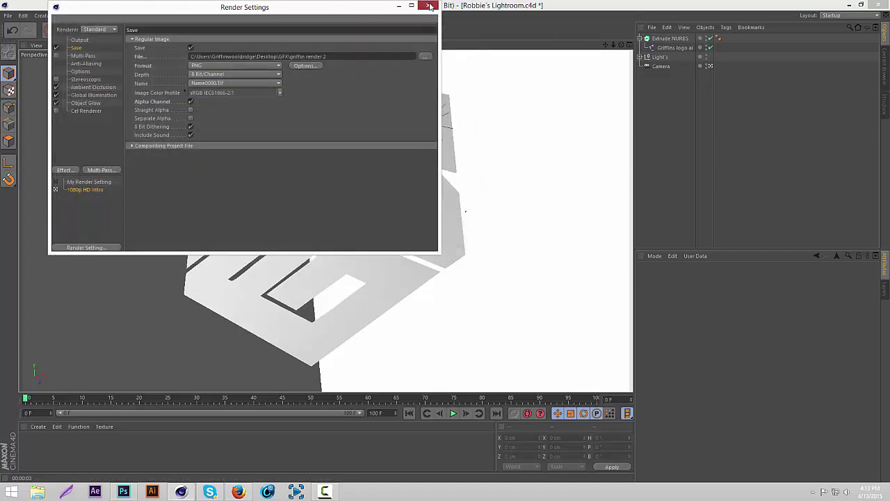
{"action": "left_click", "coordinate": [430, 6]}
{"action": "left_click", "coordinate": [235, 33]}
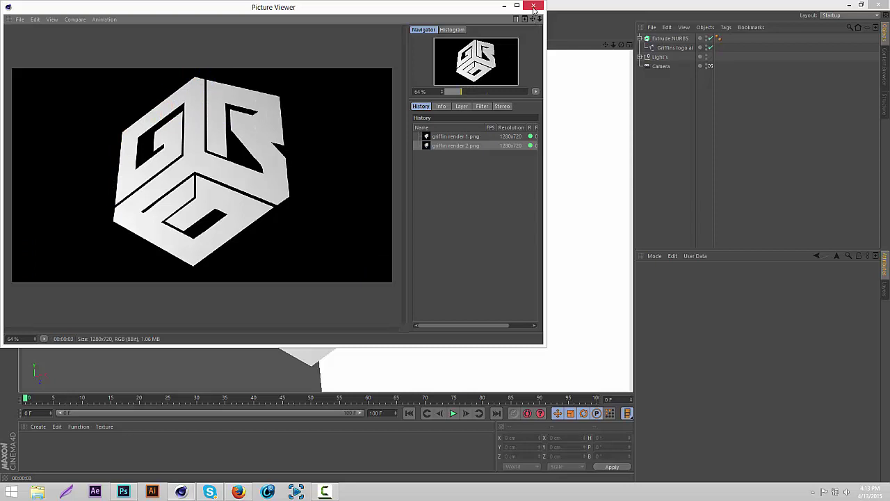
{"action": "left_click", "coordinate": [533, 7]}
Switch to Photoshop and close Griffin Personal Logo.png and PSD.psd without saving their changes
{"action": "left_click", "coordinate": [123, 491]}
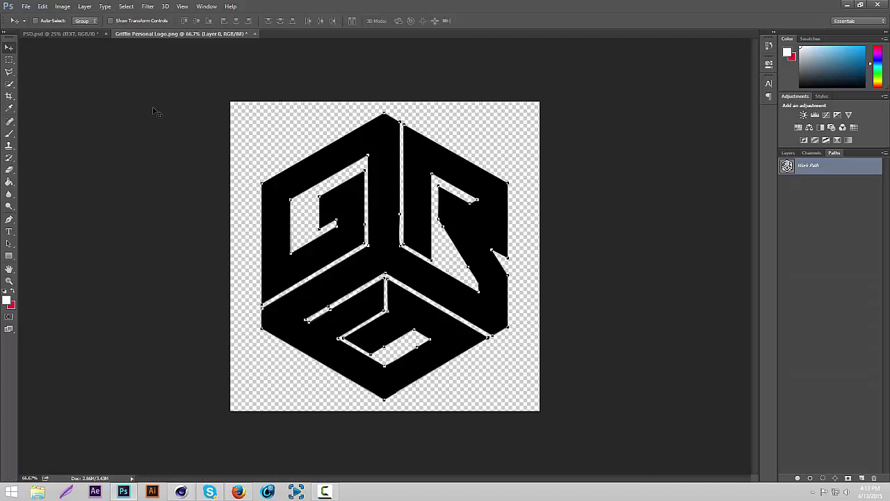
{"action": "key", "text": "ctrl+w"}
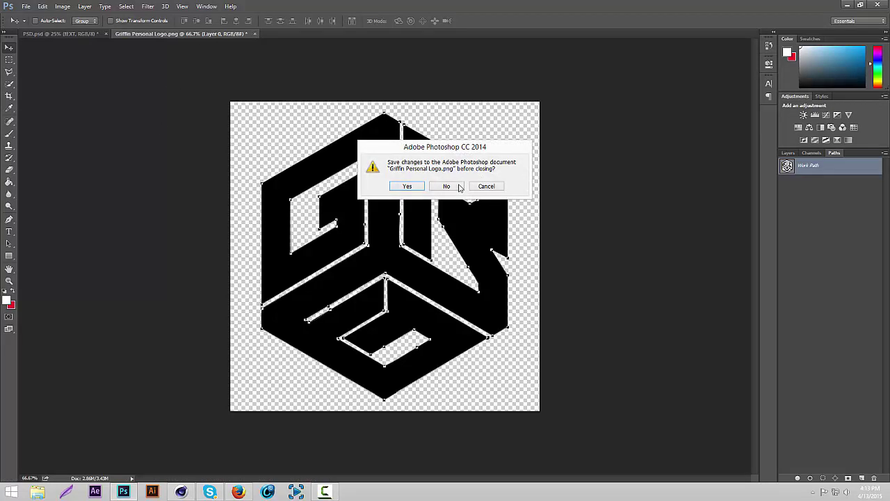
{"action": "left_click", "coordinate": [451, 186]}
{"action": "left_click", "coordinate": [106, 34]}
{"action": "left_click", "coordinate": [454, 188]}
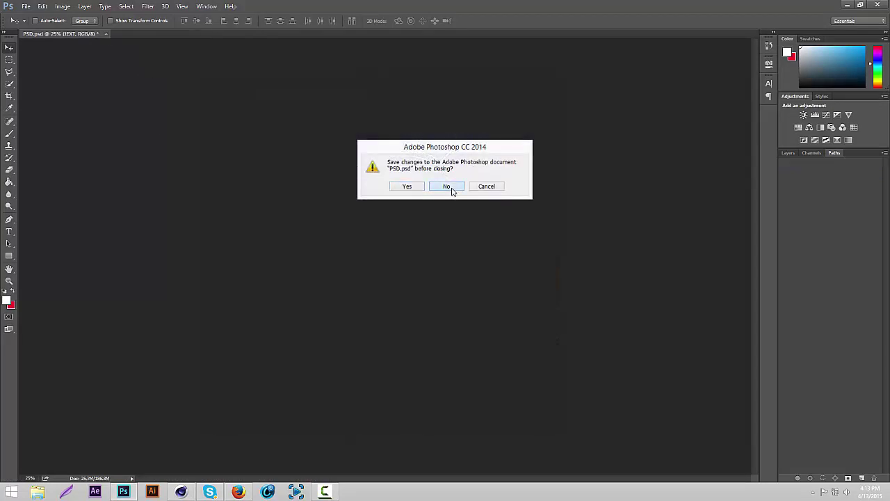
{"action": "left_click", "coordinate": [787, 154]}
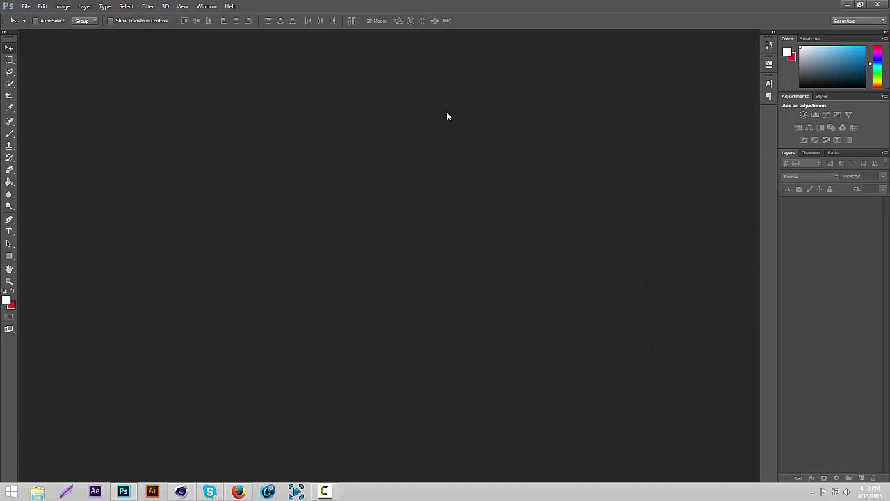
Open griffin render 1.png and griffin render 2.png, and copy the flat render as a layer aligned over the extruded one
{"action": "key", "text": "ctrl+o"}
{"action": "left_click", "coordinate": [357, 21]}
{"action": "type", "text": "griffin ren"}
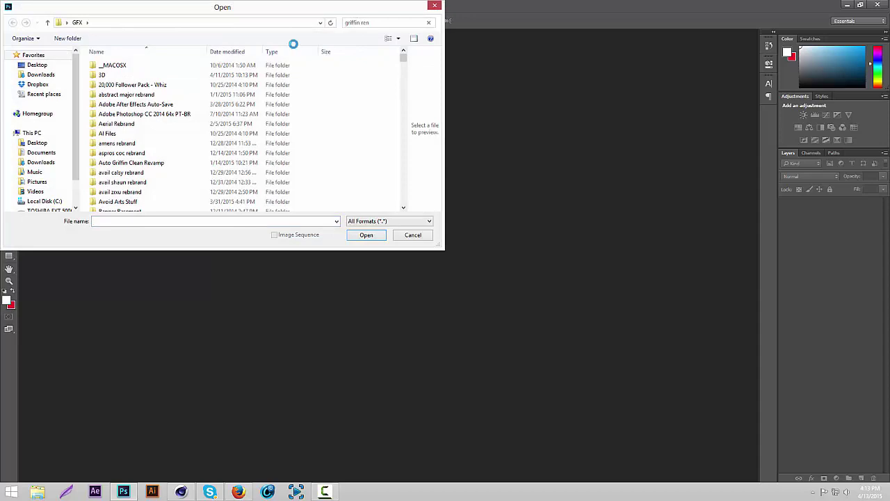
{"action": "left_click", "coordinate": [163, 75]}
{"action": "left_click", "coordinate": [112, 75], "text": "ctrl"}
{"action": "left_click", "coordinate": [366, 235]}
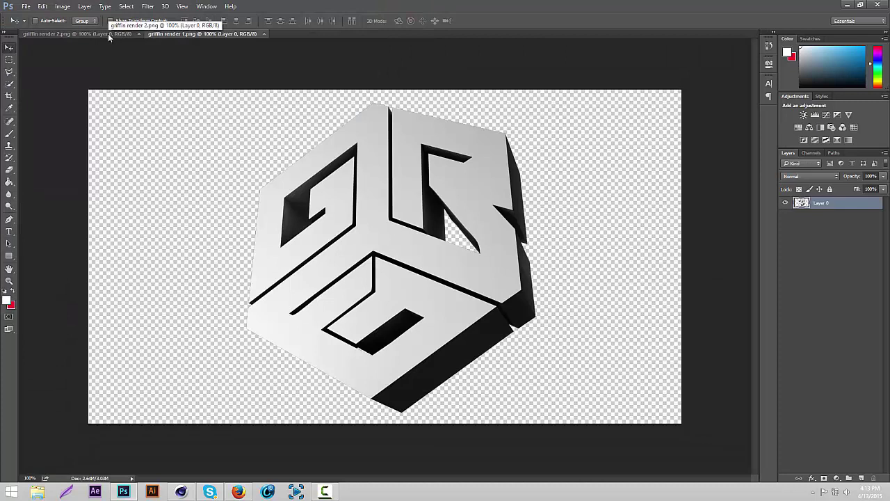
{"action": "left_click", "coordinate": [108, 33]}
{"action": "left_click_drag", "start_coordinate": [362, 179], "coordinate": [420, 185]}
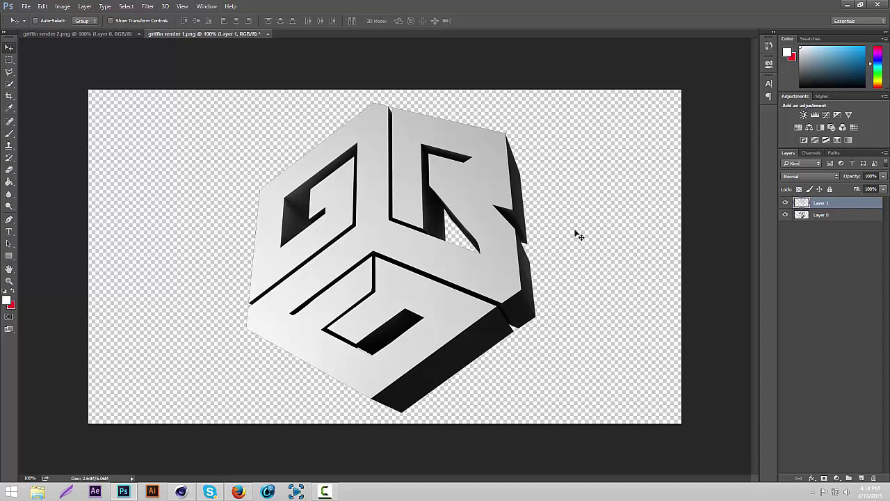
Create a new 1500 by 1500 pixel document at 300 pixels/inch with a white background
{"action": "left_click", "coordinate": [26, 7]}
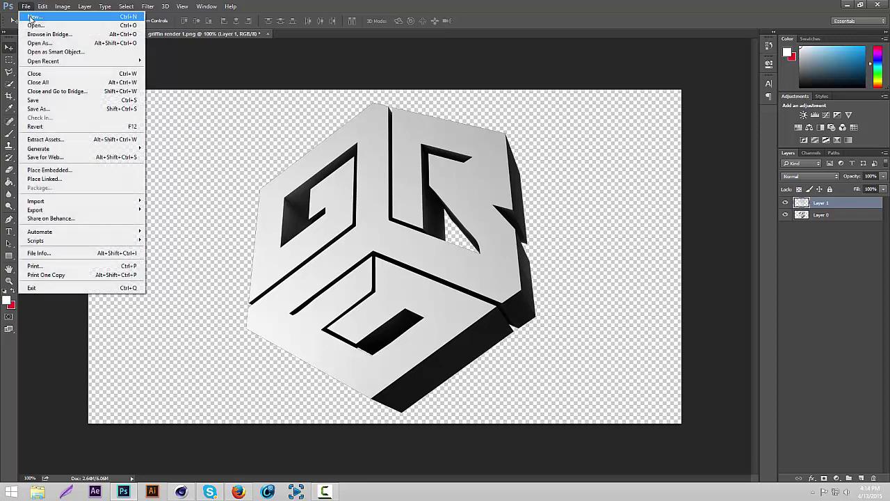
{"action": "left_click", "coordinate": [32, 16]}
{"action": "left_click_drag", "start_coordinate": [413, 174], "coordinate": [367, 174]}
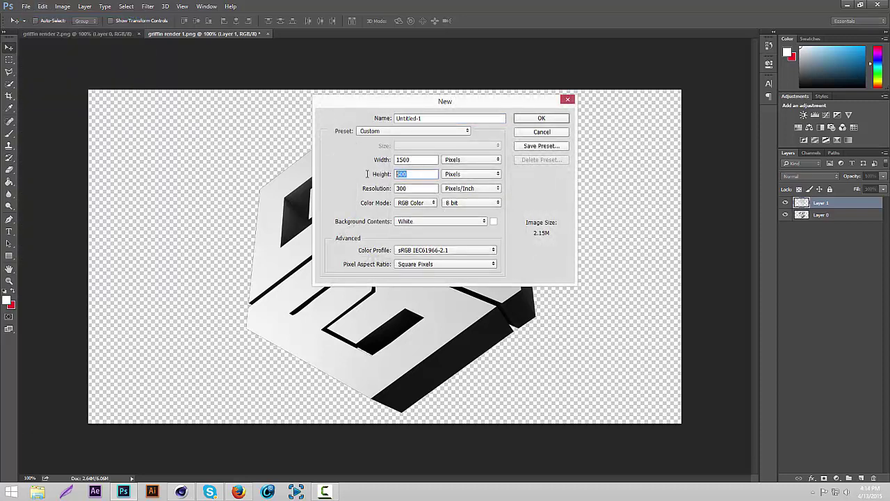
{"action": "type", "text": "1500"}
{"action": "left_click", "coordinate": [539, 119]}
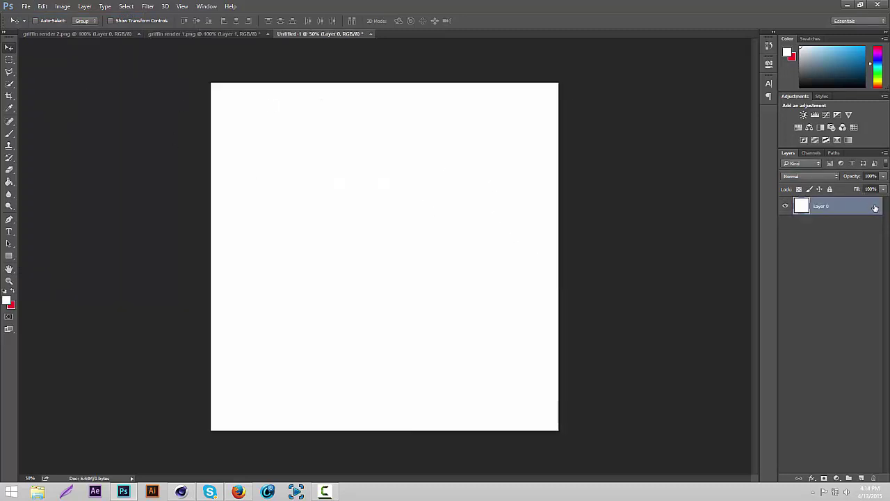
Fill the new document's base layer with black using the Paint Bucket
{"action": "left_click_drag", "start_coordinate": [818, 77], "coordinate": [781, 121]}
{"action": "left_click", "coordinate": [9, 181]}
{"action": "left_click", "coordinate": [287, 170]}
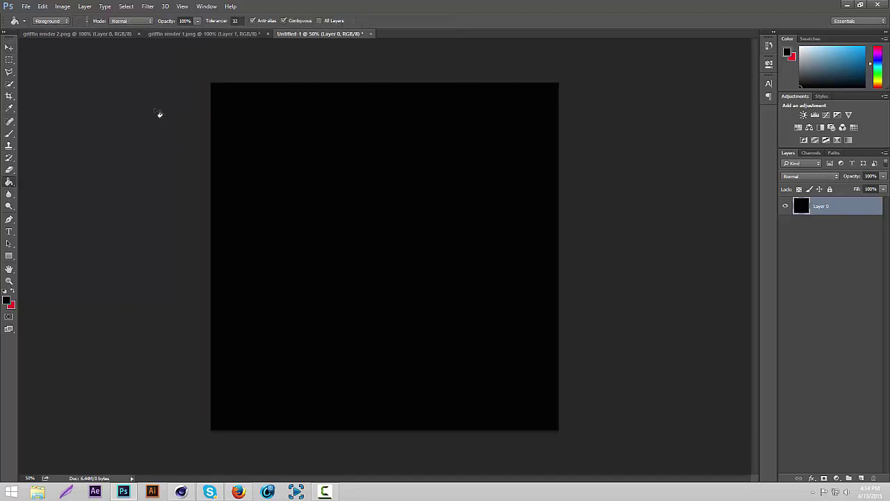
{"action": "left_click", "coordinate": [8, 47]}
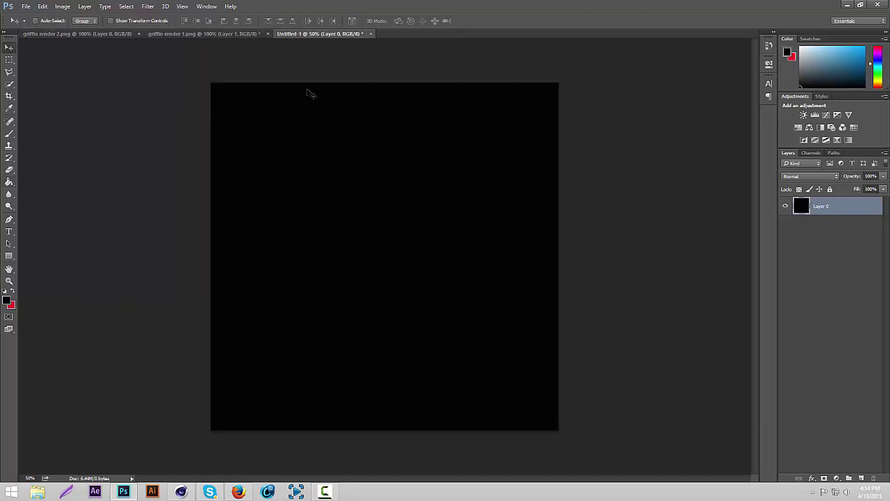
Copy both logo render layers from griffin render 1.png into the new black document and scale them up together
{"action": "left_click", "coordinate": [154, 34]}
{"action": "left_click", "coordinate": [844, 220], "text": "shift"}
{"action": "left_click_drag", "start_coordinate": [413, 135], "coordinate": [395, 150]}
{"action": "key", "text": "ctrl+t"}
{"action": "left_click_drag", "start_coordinate": [394, 287], "coordinate": [575, 283], "text": "shift"}
{"action": "key", "text": "Return"}
{"action": "left_click", "coordinate": [869, 212]}
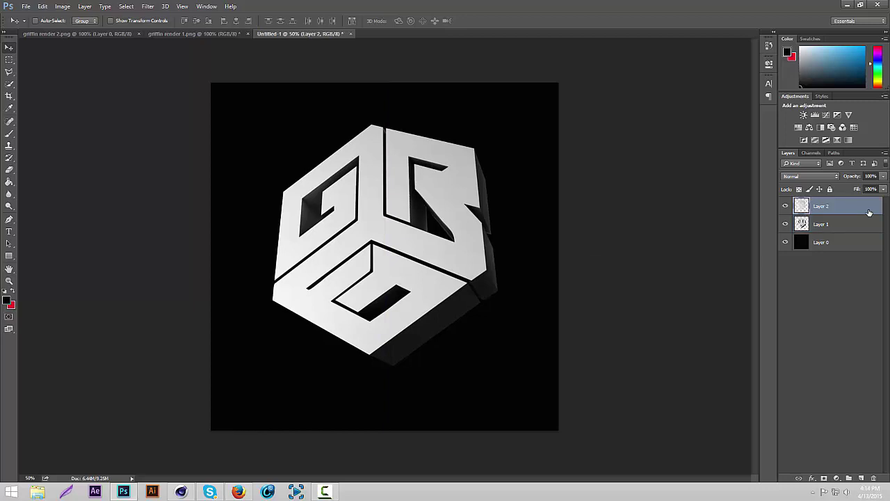
Try moving the flat front-face layer off the extruded logo and undo the move
{"action": "key", "text": "ctrl+plus"}
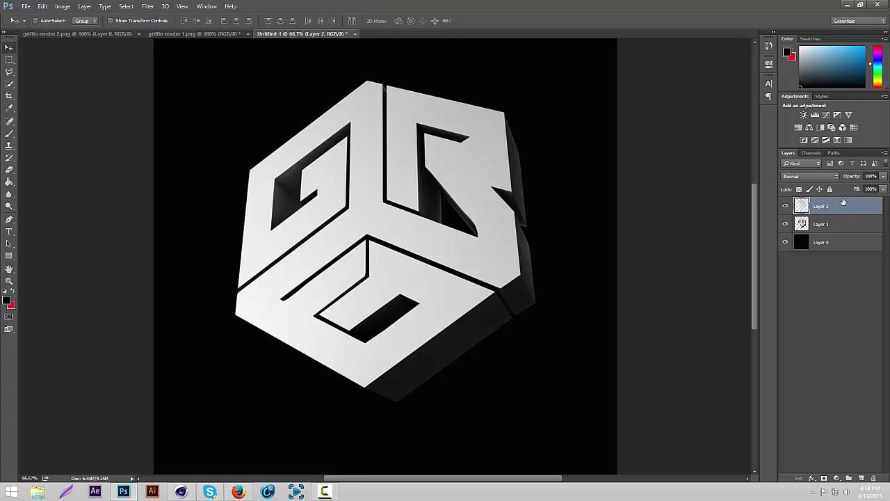
{"action": "left_click_drag", "start_coordinate": [596, 162], "coordinate": [604, 159]}
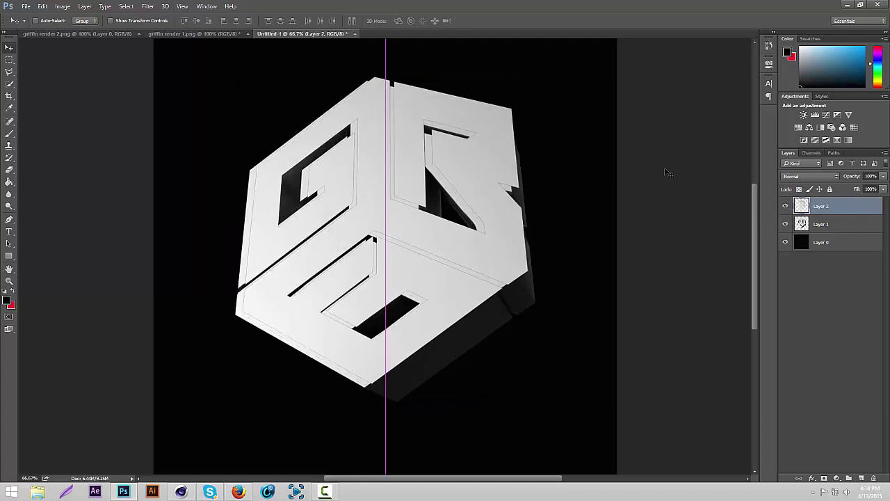
{"action": "key", "text": "ctrl+z"}
Add a Color Overlay in gray a5a5a5 to the flat front-face layer, Layer 2
{"action": "double_click", "coordinate": [855, 206]}
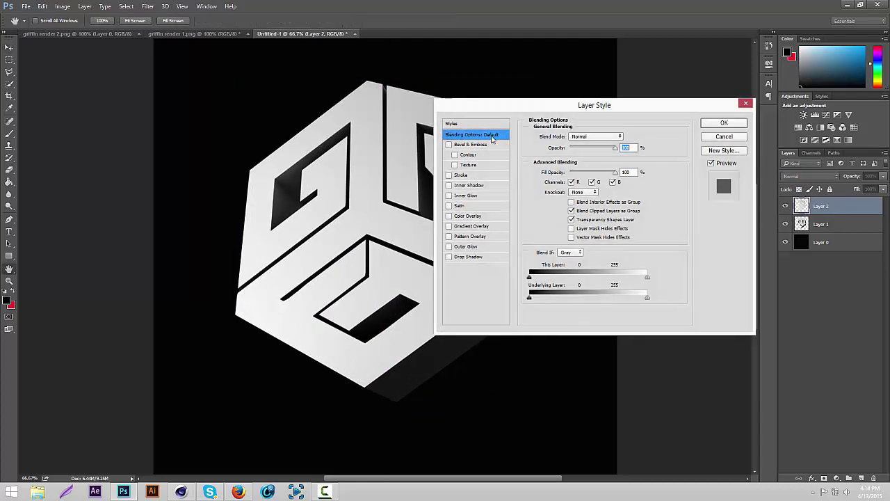
{"action": "left_click_drag", "start_coordinate": [557, 108], "coordinate": [638, 97]}
{"action": "left_click", "coordinate": [552, 207]}
{"action": "left_click", "coordinate": [708, 128]}
{"action": "mouse_move", "coordinate": [576, 209]}
{"action": "left_mouse_down"}
{"action": "mouse_move", "coordinate": [518, 195]}
{"action": "mouse_move", "coordinate": [566, 199]}
{"action": "mouse_move", "coordinate": [515, 194]}
{"action": "left_mouse_up"}
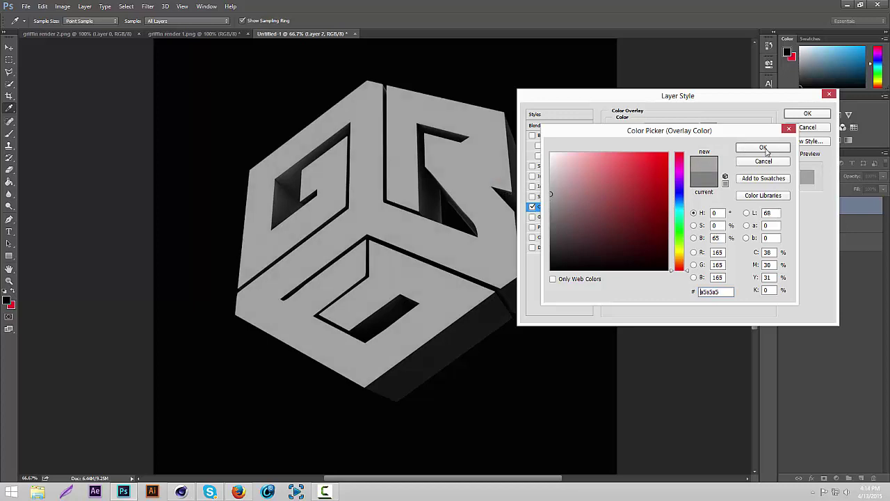
{"action": "left_click", "coordinate": [764, 148]}
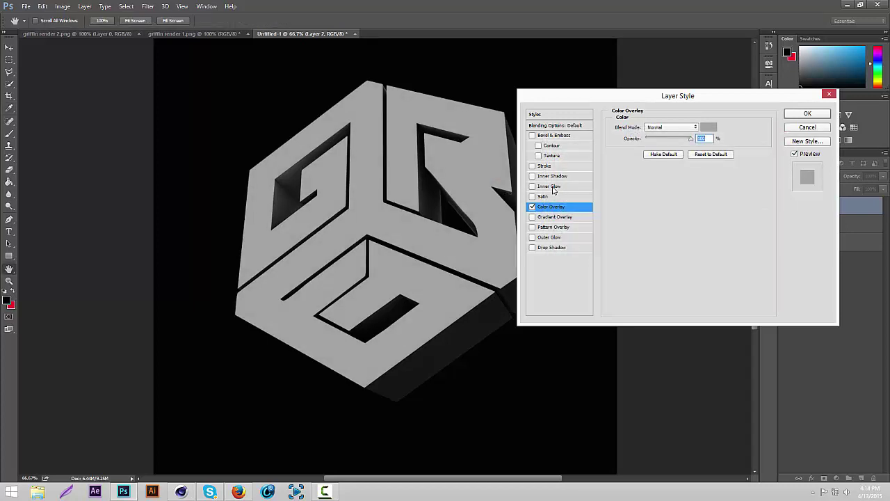
Give the front-face layer a white Inner Glow from the edge with 100% opacity and a moderately enlarged size
{"action": "left_click", "coordinate": [554, 188]}
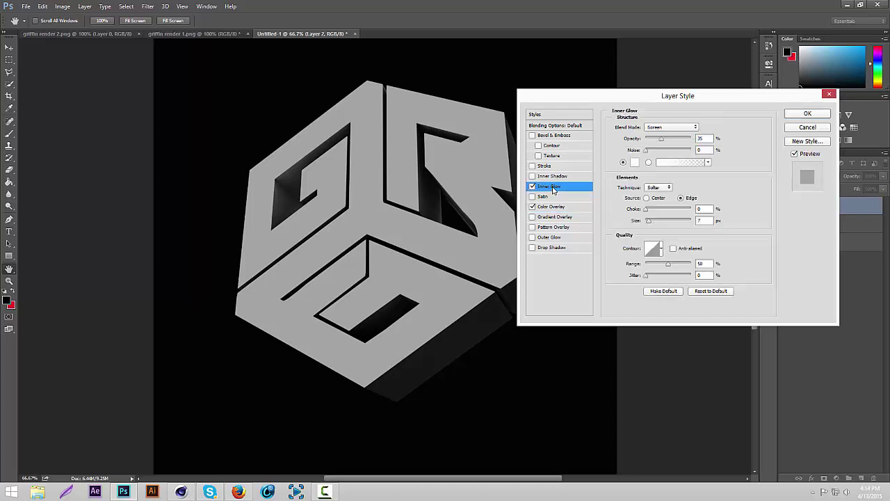
{"action": "left_click_drag", "start_coordinate": [651, 223], "coordinate": [654, 221]}
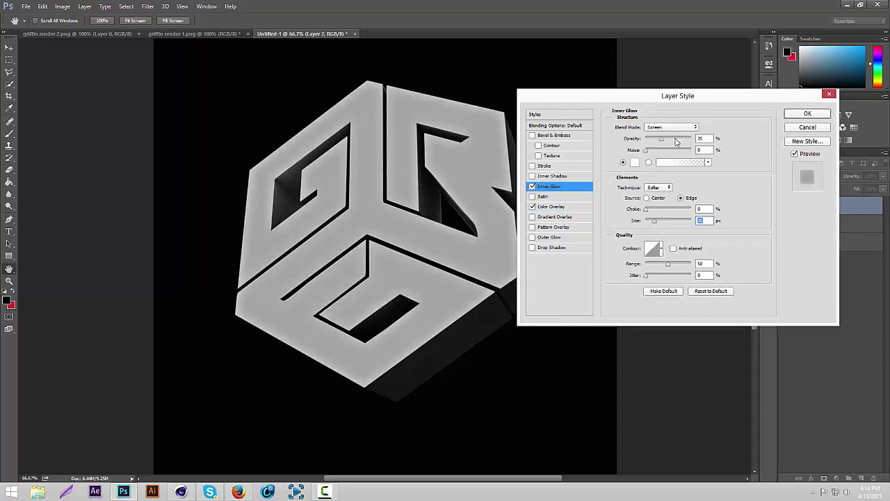
{"action": "left_click", "coordinate": [679, 140]}
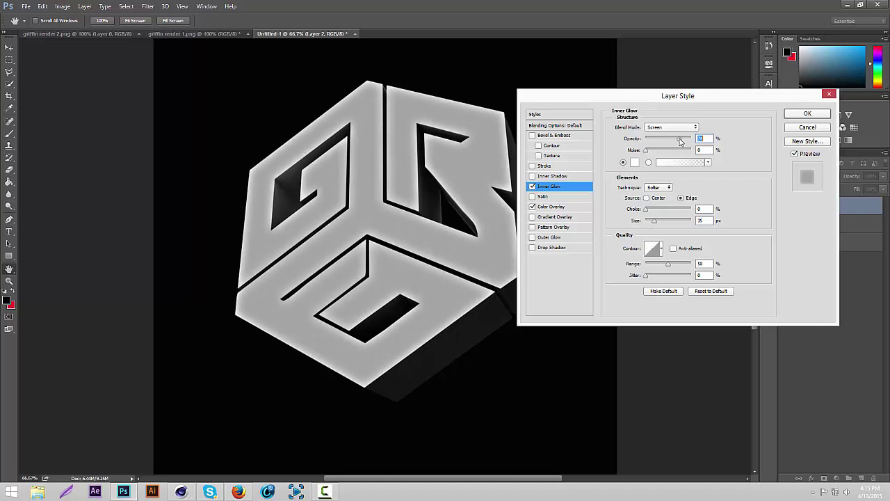
{"action": "left_click_drag", "start_coordinate": [655, 221], "coordinate": [655, 223]}
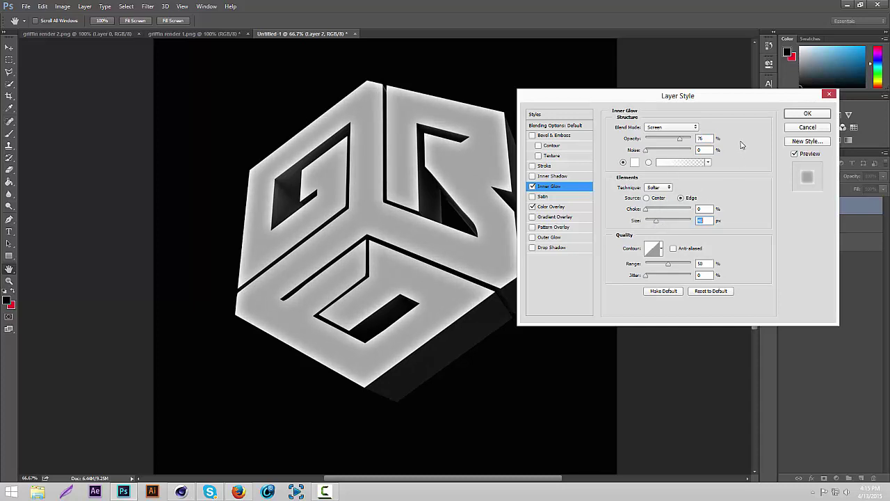
{"action": "left_click_drag", "start_coordinate": [689, 141], "coordinate": [693, 139]}
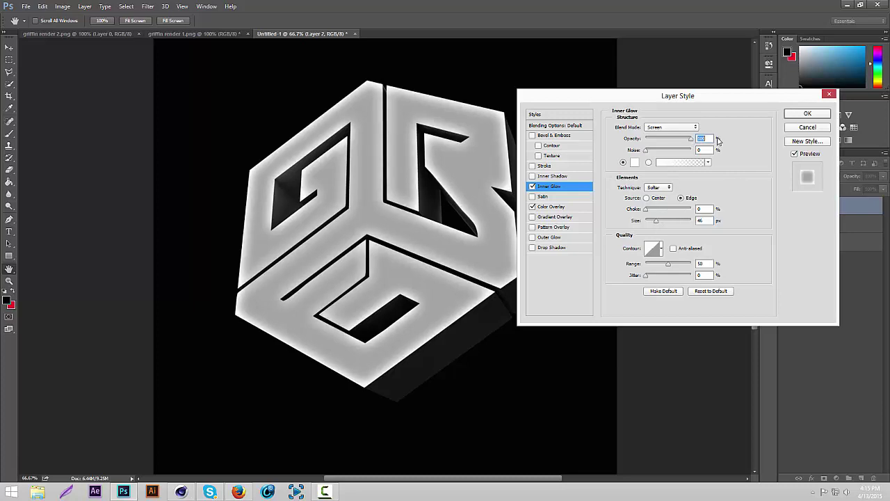
{"action": "left_click_drag", "start_coordinate": [657, 223], "coordinate": [655, 222]}
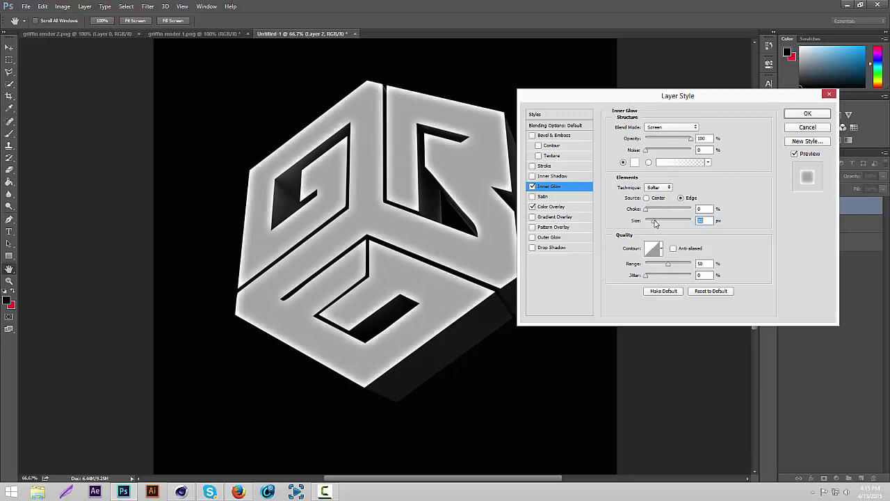
Add a subtle black Multiply Satin to the front-face layer at low opacity, with 30 px distance and 32 px size, and apply the layer style
{"action": "left_click", "coordinate": [546, 197]}
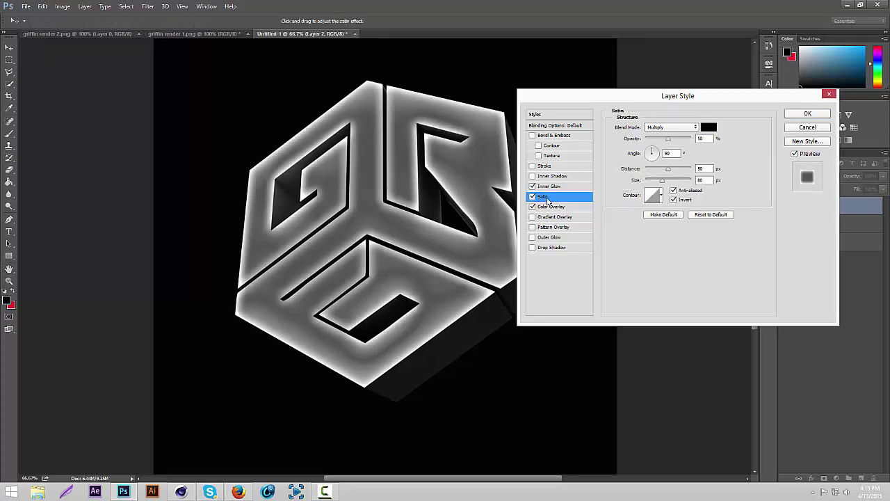
{"action": "mouse_move", "coordinate": [657, 181]}
{"action": "left_mouse_down"}
{"action": "mouse_move", "coordinate": [644, 183]}
{"action": "mouse_move", "coordinate": [664, 169]}
{"action": "mouse_move", "coordinate": [654, 182]}
{"action": "left_mouse_up"}
{"action": "left_click_drag", "start_coordinate": [661, 142], "coordinate": [655, 142]}
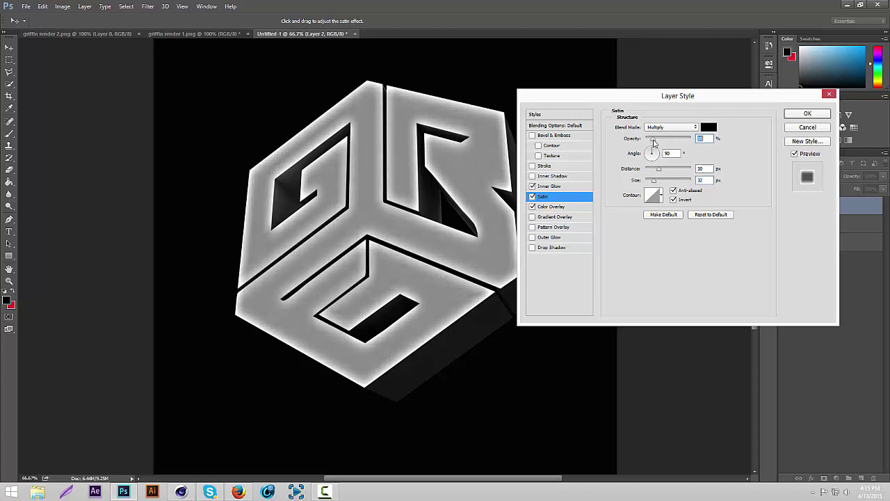
{"action": "left_click", "coordinate": [532, 197]}
{"action": "left_click", "coordinate": [532, 196]}
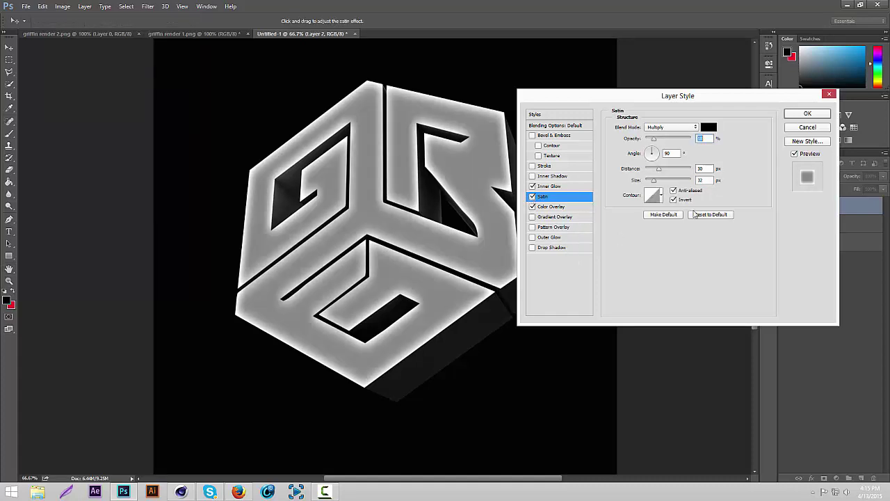
{"action": "left_click", "coordinate": [809, 114]}
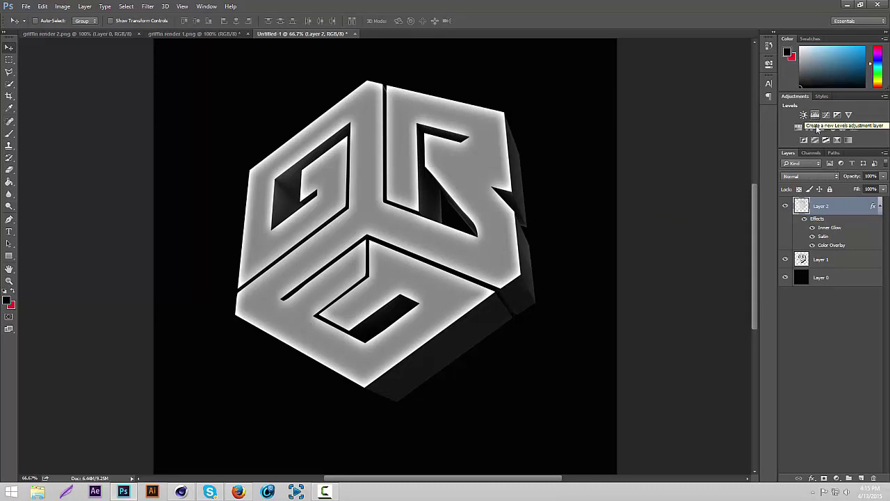
{"action": "left_click", "coordinate": [880, 207]}
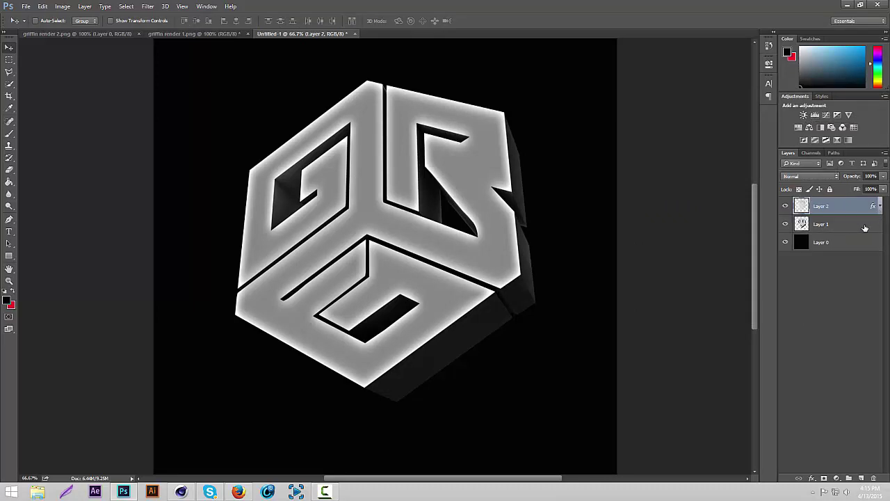
Add a Satin effect to the extruded logo layer, Layer 1, with color ffffff and Overlay blend mode
{"action": "double_click", "coordinate": [864, 228]}
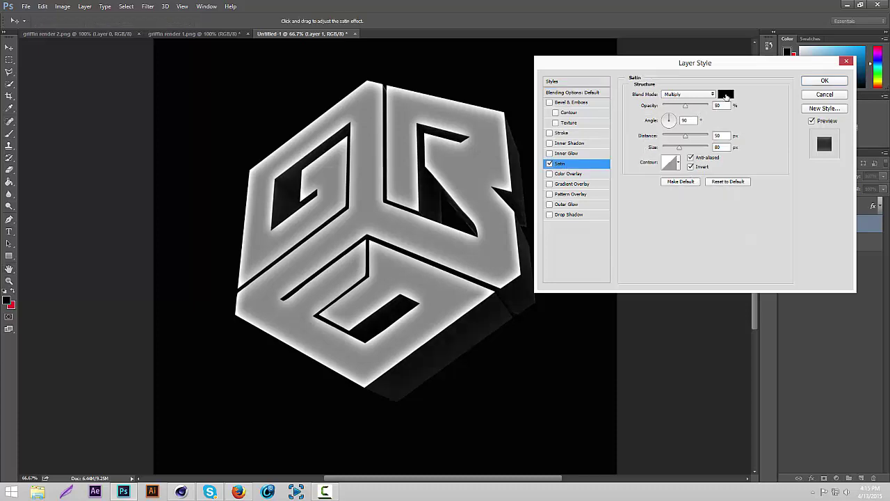
{"action": "left_click", "coordinate": [726, 96]}
{"action": "type", "text": "ffffff"}
{"action": "left_click", "coordinate": [762, 150]}
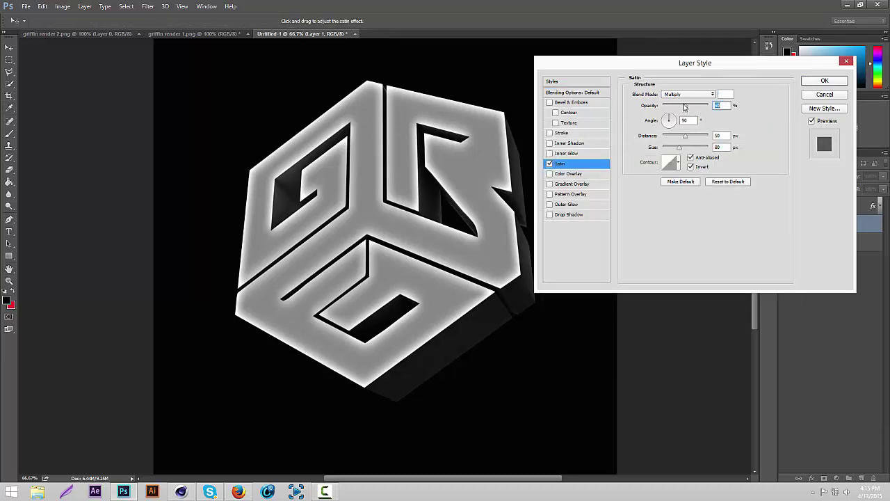
{"action": "left_click", "coordinate": [676, 96]}
{"action": "left_click", "coordinate": [679, 188]}
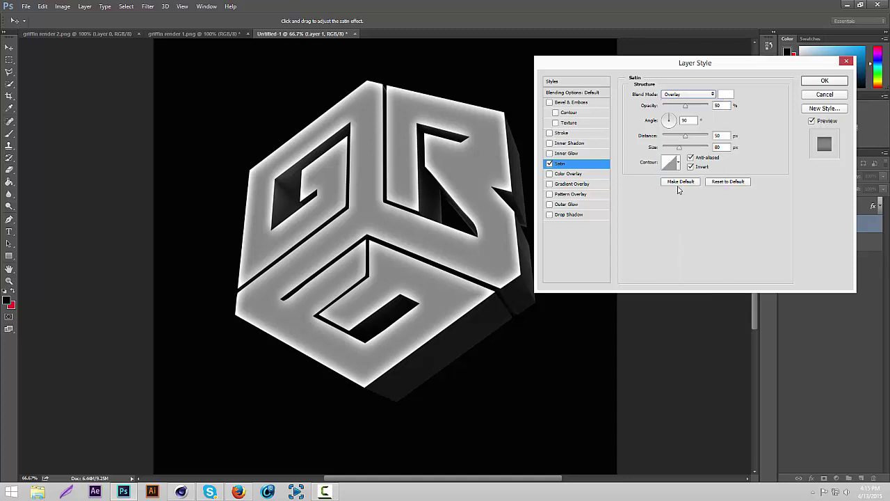
Set the extruded layer's Satin to 32 px distance, 32 px size and 100% opacity
{"action": "mouse_move", "coordinate": [677, 149]}
{"action": "left_mouse_down"}
{"action": "mouse_move", "coordinate": [661, 149]}
{"action": "mouse_move", "coordinate": [663, 138]}
{"action": "mouse_move", "coordinate": [678, 140]}
{"action": "mouse_move", "coordinate": [673, 151]}
{"action": "left_mouse_up"}
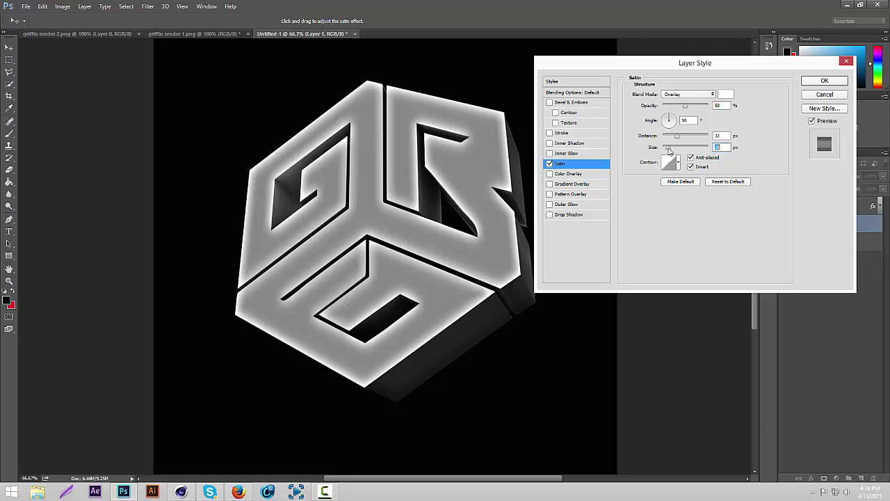
{"action": "left_click_drag", "start_coordinate": [682, 108], "coordinate": [679, 110]}
{"action": "left_click_drag", "start_coordinate": [673, 149], "coordinate": [672, 149]}
{"action": "left_click_drag", "start_coordinate": [681, 106], "coordinate": [712, 111]}
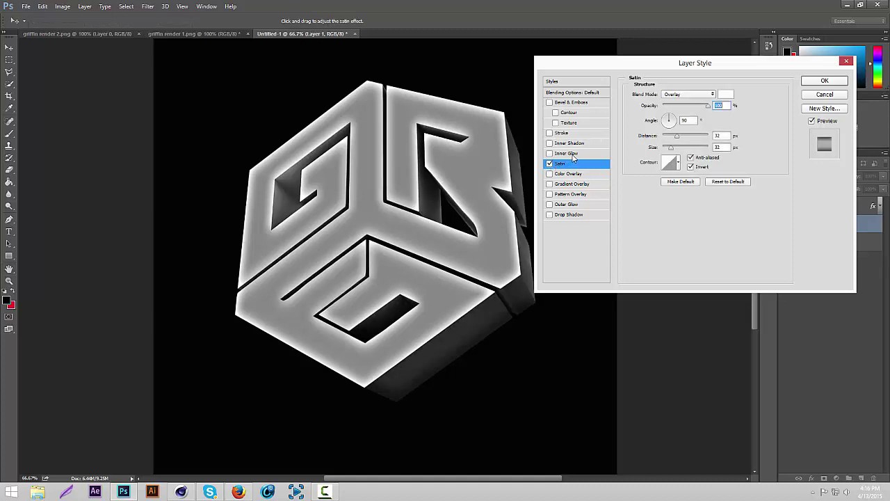
Add a faint white Inner Glow of 21 px size to the extruded layer, lower its opacity and apply the layer style
{"action": "left_click", "coordinate": [572, 153]}
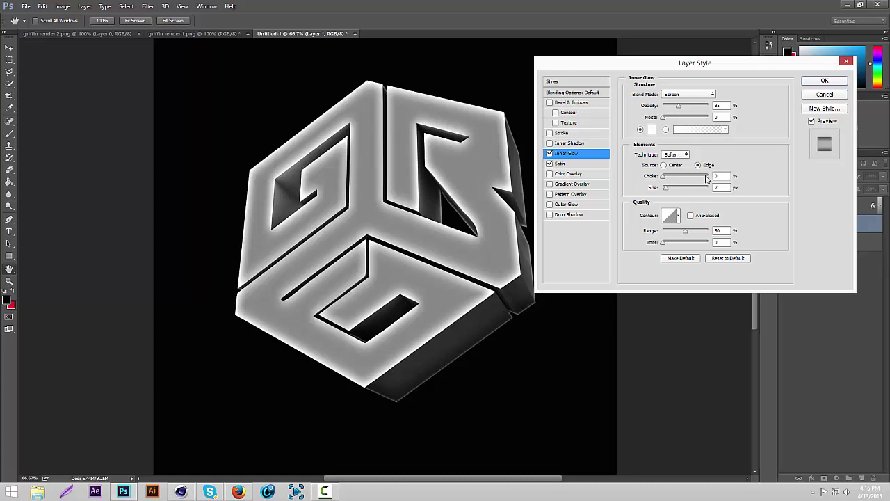
{"action": "left_click_drag", "start_coordinate": [666, 189], "coordinate": [670, 190]}
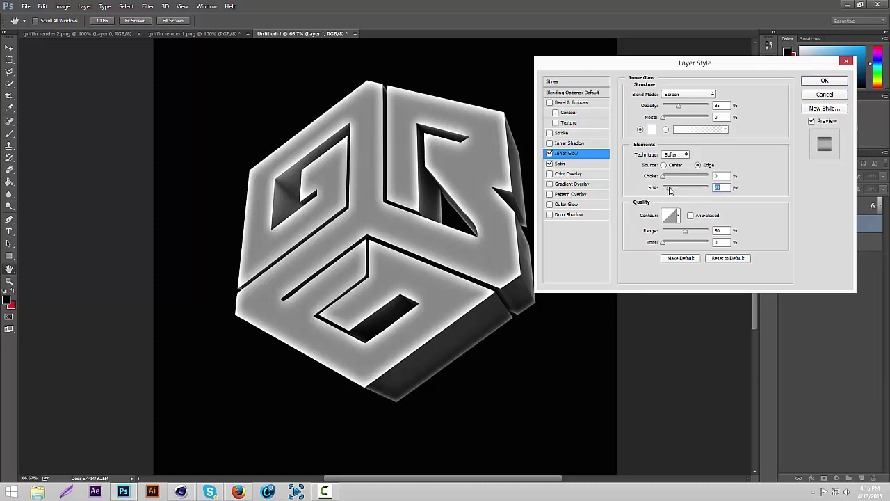
{"action": "left_click_drag", "start_coordinate": [678, 107], "coordinate": [674, 108]}
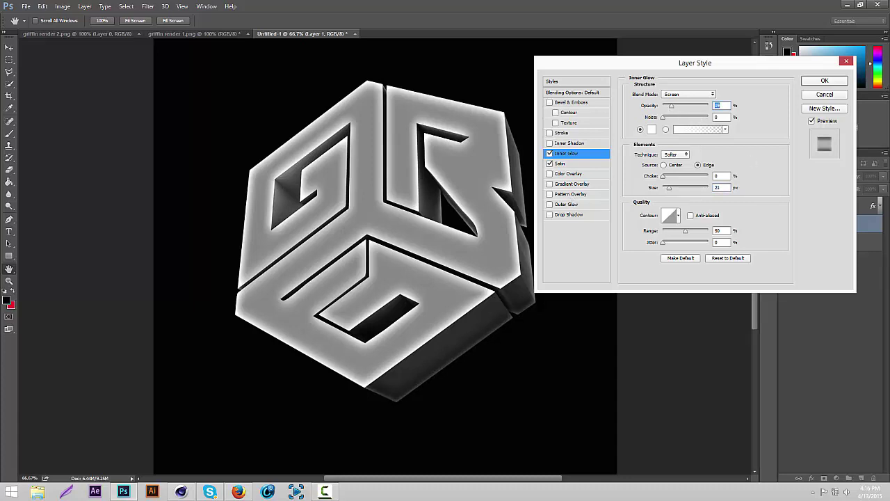
{"action": "left_click", "coordinate": [832, 81]}
Select both logo layers and move them slightly up the canvas together
{"action": "key", "text": "ctrl+minus"}
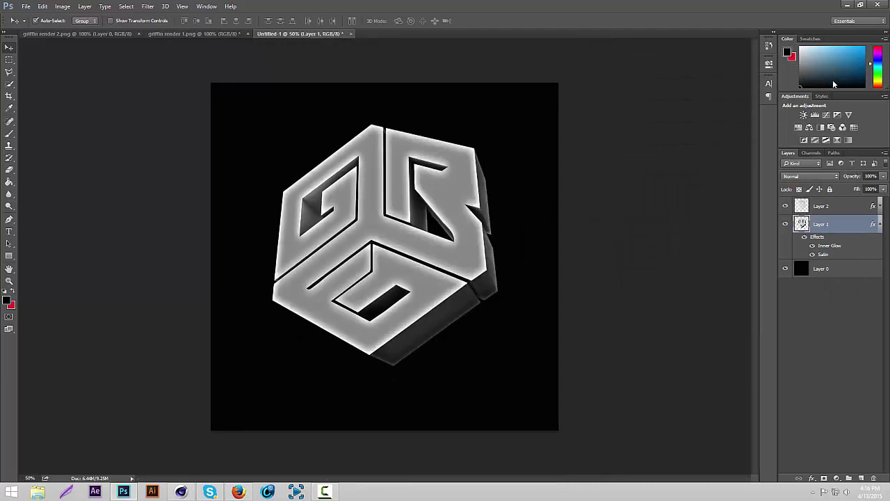
{"action": "left_click", "coordinate": [838, 206], "text": "shift"}
{"action": "left_click_drag", "start_coordinate": [545, 155], "coordinate": [545, 150]}
Set the foreground color to white and add the text GRIFFIN near the bottom of the canvas
{"action": "left_click", "coordinate": [830, 209]}
{"action": "left_click_drag", "start_coordinate": [807, 53], "coordinate": [751, 17]}
{"action": "left_click", "coordinate": [9, 231]}
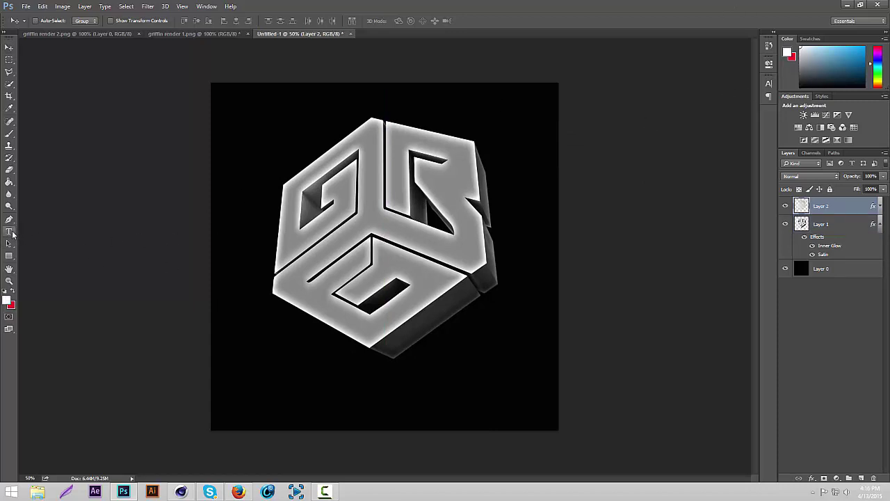
{"action": "left_click", "coordinate": [350, 395]}
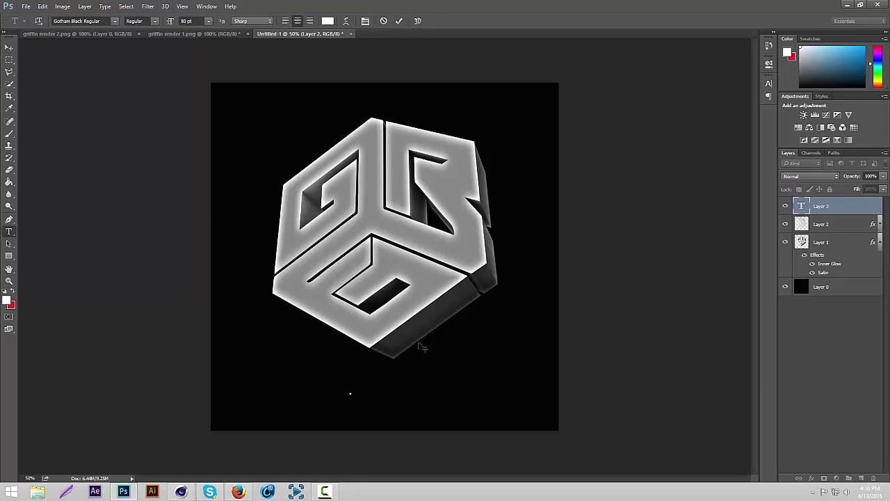
{"action": "type", "text": "GRIFIN"}
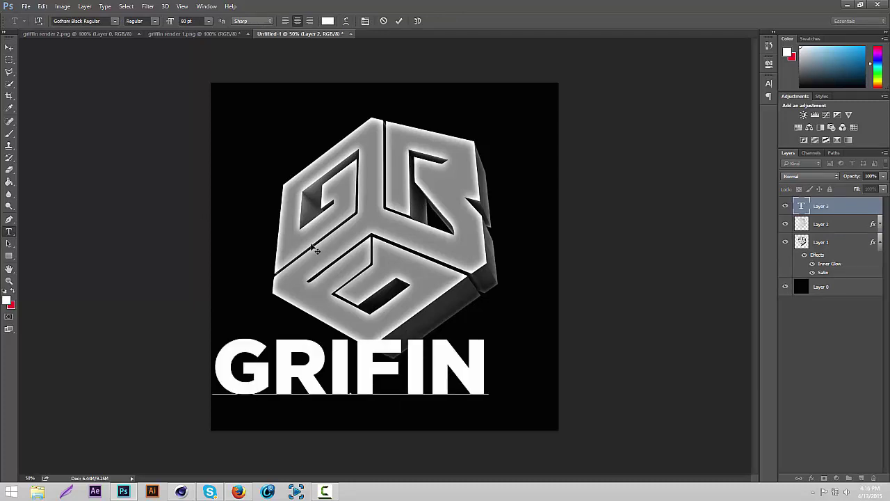
{"action": "left_click", "coordinate": [403, 359]}
{"action": "type", "text": "FF"}
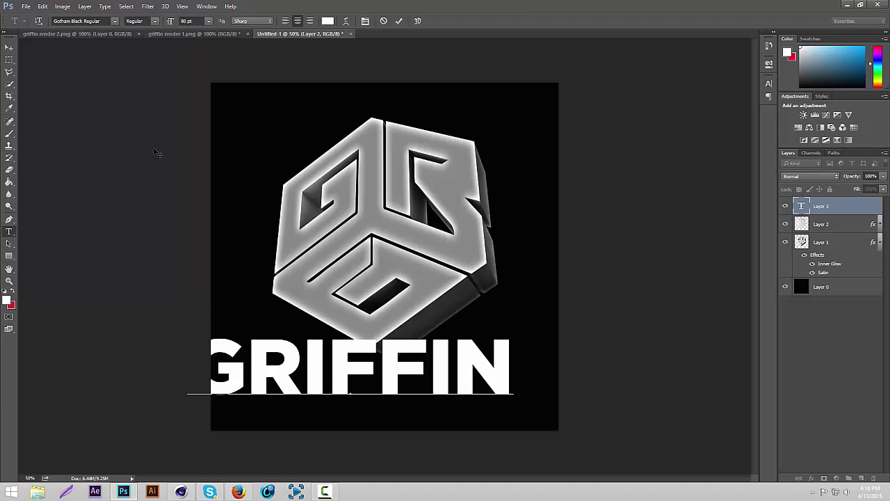
Change the font of the whole GRIFFIN text to Ubuntu Bold
{"action": "key", "text": "ctrl+a"}
{"action": "left_click", "coordinate": [103, 22]}
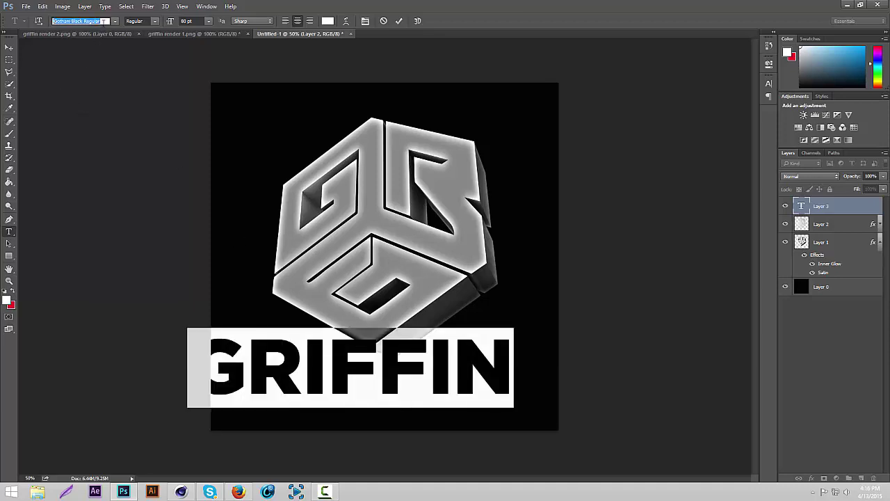
{"action": "key", "text": "BackSpace"}
{"action": "type", "text": "ty"}
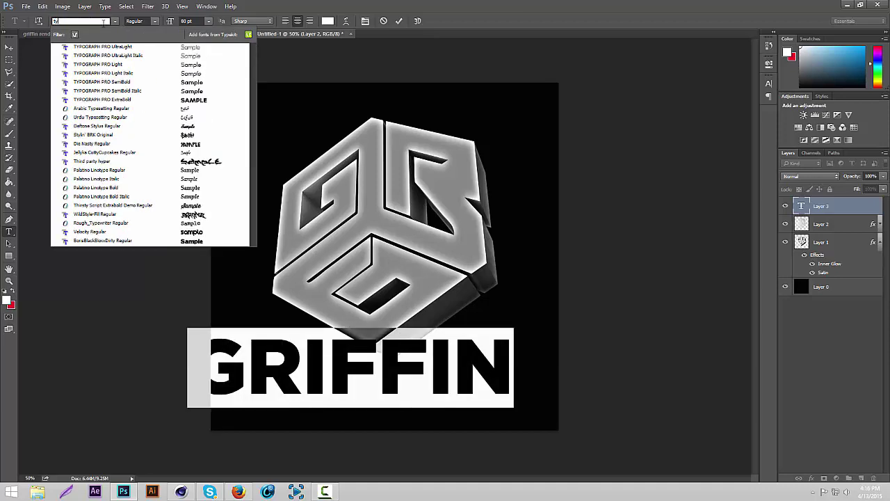
{"action": "key", "text": "BackSpace"}
{"action": "key", "text": "BackSpace"}
{"action": "type", "text": "ubu"}
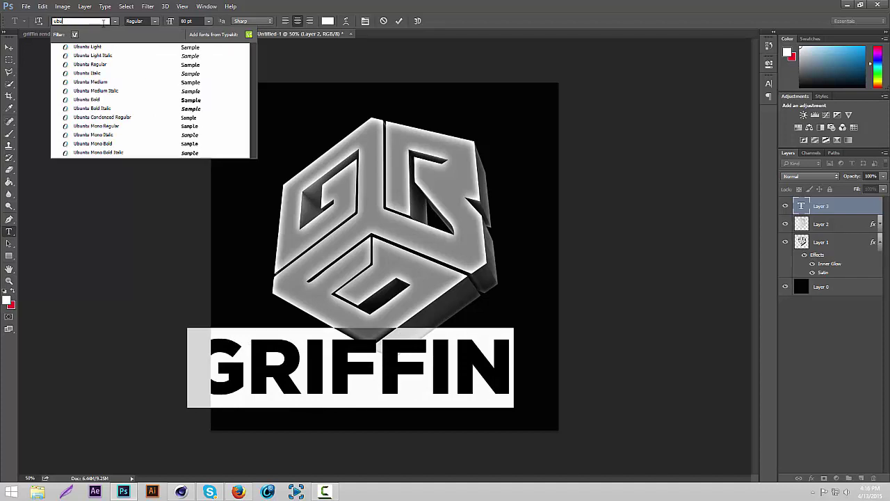
{"action": "type", "text": "n"}
{"action": "key", "text": "Down"}
{"action": "key", "text": "Down"}
{"action": "key", "text": "Down"}
{"action": "key", "text": "Down"}
{"action": "key", "text": "Down"}
{"action": "key", "text": "Down"}
{"action": "key", "text": "Return"}
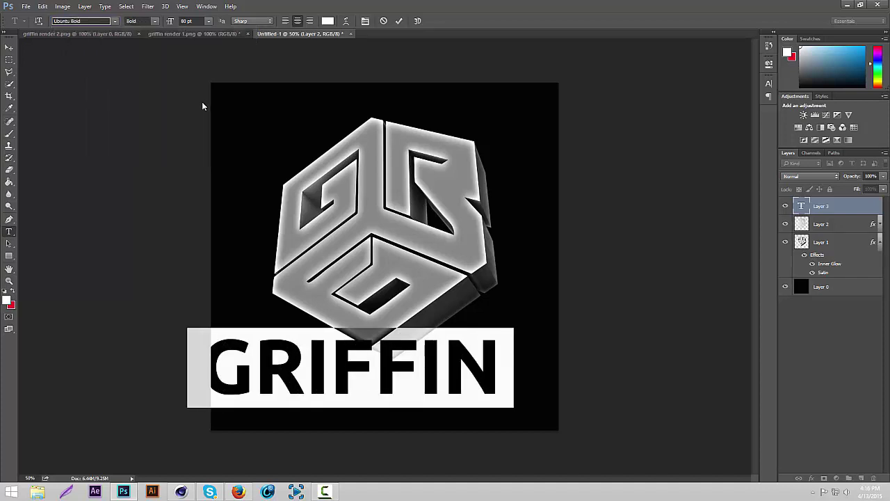
Move the GRIFFIN text below the logo and scale it down proportionally to about half its width
{"action": "left_click", "coordinate": [10, 47]}
{"action": "left_click_drag", "start_coordinate": [320, 212], "coordinate": [373, 236]}
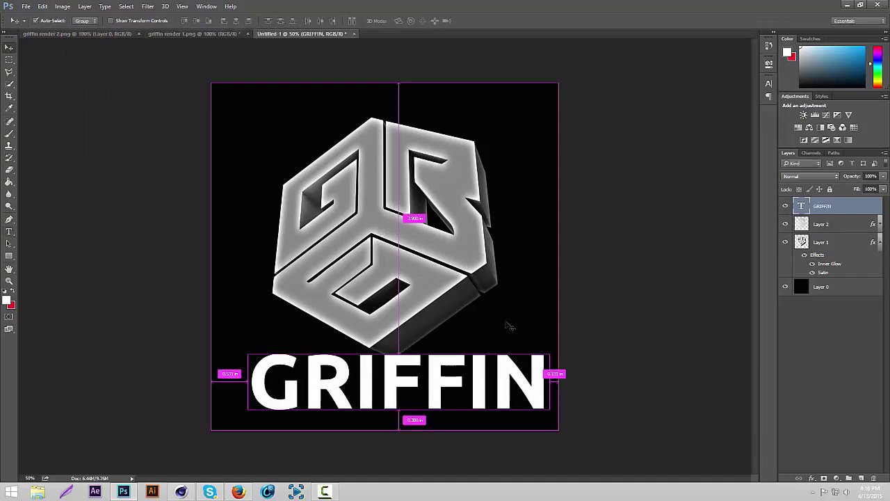
{"action": "key", "text": "ctrl+t"}
{"action": "left_click_drag", "start_coordinate": [542, 349], "coordinate": [496, 349], "text": "alt+shift"}
{"action": "key", "text": "Return"}
Center the GRIFFIN text horizontally on the canvas and clear the selection
{"action": "key", "text": "ctrl+a"}
{"action": "left_click", "coordinate": [236, 21]}
{"action": "key", "text": "ctrl+d"}
{"action": "key", "text": "ctrl+plus"}
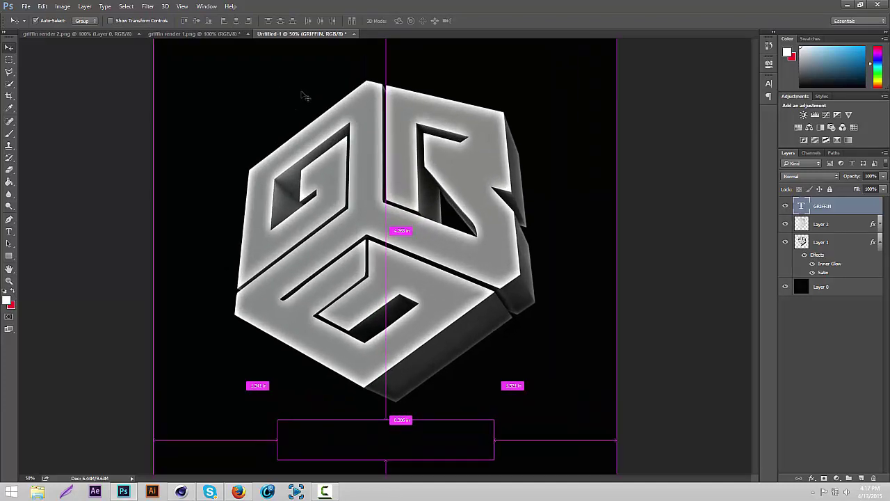
{"action": "key", "text": "ctrl+minus"}
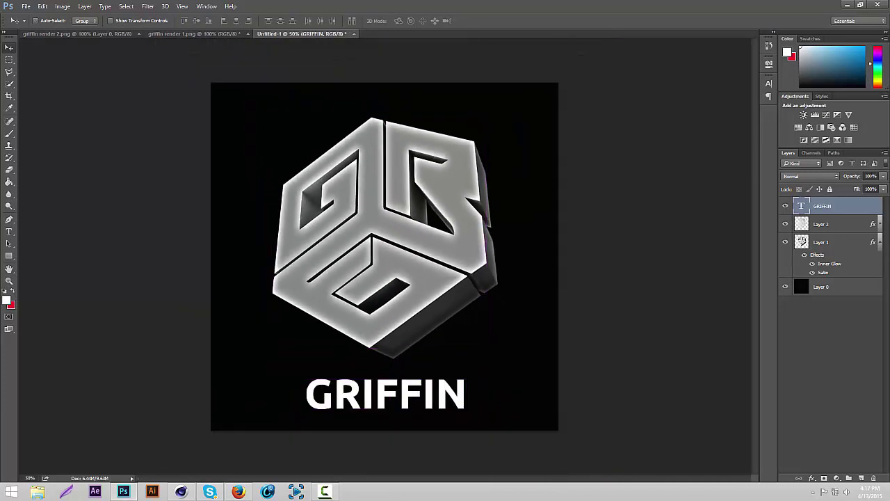
Add a Gradient Overlay effect at 100% opacity and a 90° angle to the GRIFFIN text layer
{"action": "double_click", "coordinate": [862, 206]}
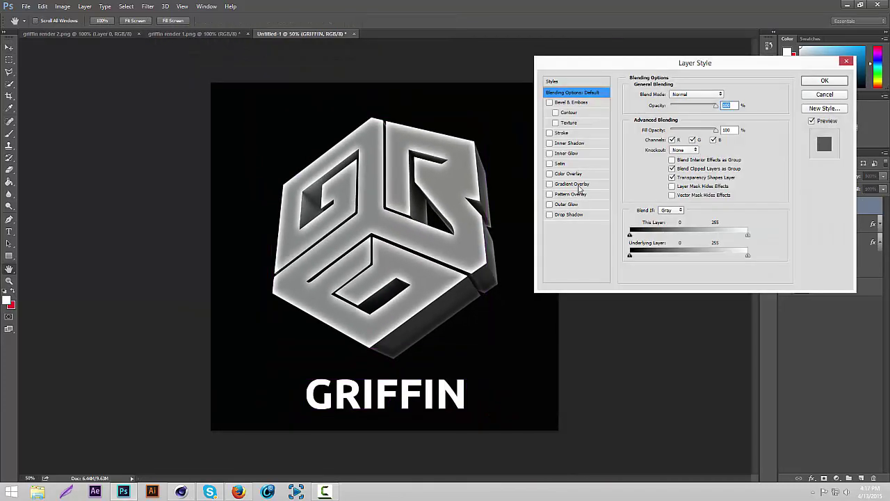
{"action": "left_click", "coordinate": [579, 185]}
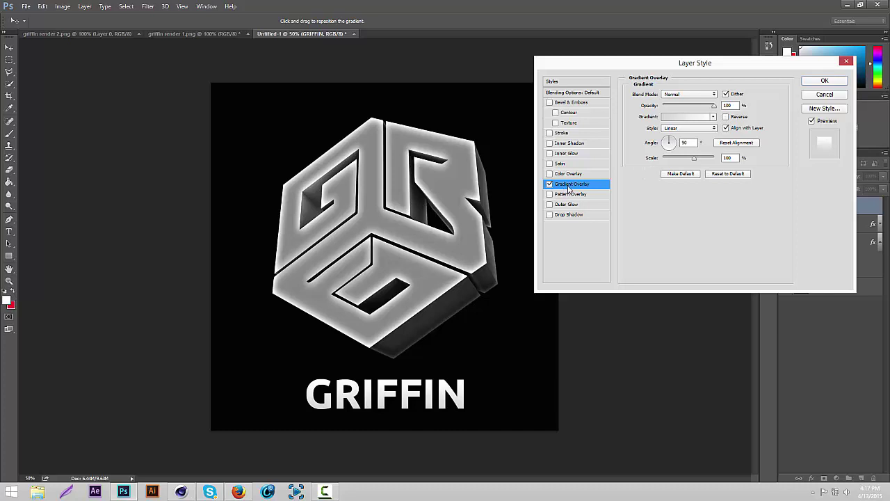
{"action": "left_click", "coordinate": [823, 80]}
Change the starting color stop of the GRIFFIN text's gradient overlay to mid-gray #909090
{"action": "key", "text": "ctrl+plus"}
{"action": "key", "text": "ctrl+plus"}
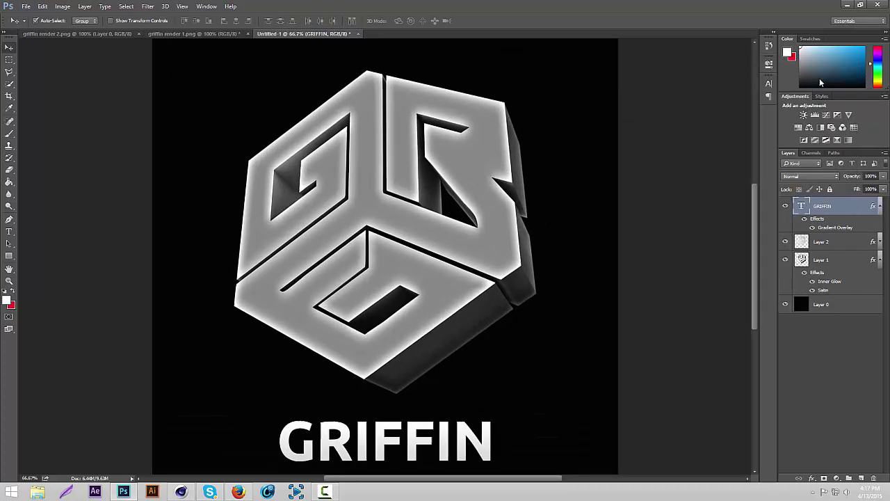
{"action": "left_click_drag", "start_coordinate": [756, 231], "coordinate": [760, 326]}
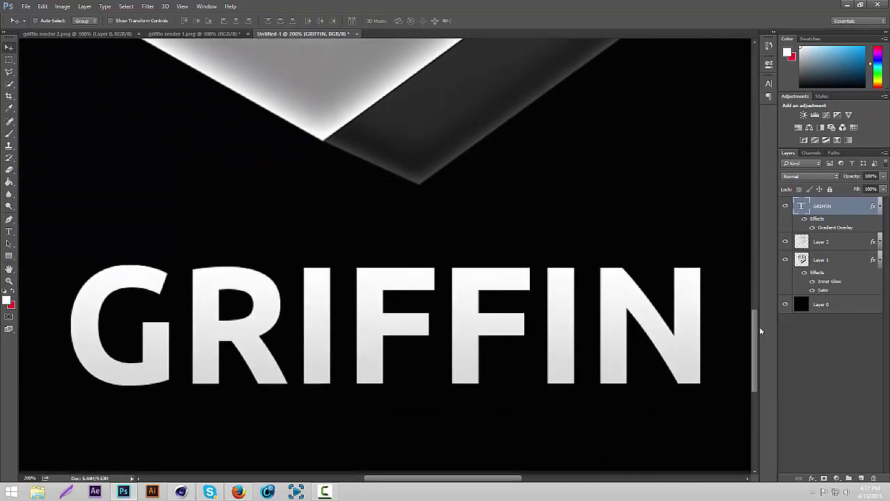
{"action": "left_click_drag", "start_coordinate": [734, 61], "coordinate": [725, 43]}
{"action": "left_click", "coordinate": [566, 165]}
{"action": "left_click", "coordinate": [666, 99]}
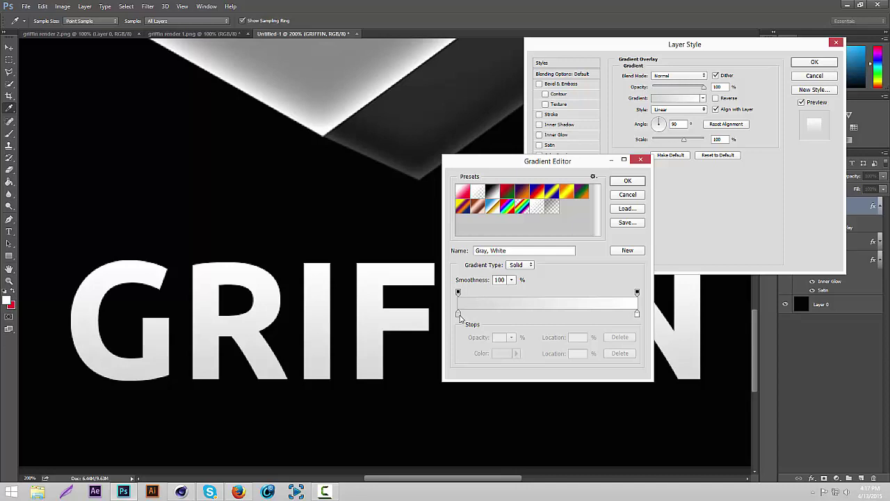
{"action": "double_click", "coordinate": [459, 315]}
{"action": "left_click", "coordinate": [551, 199]}
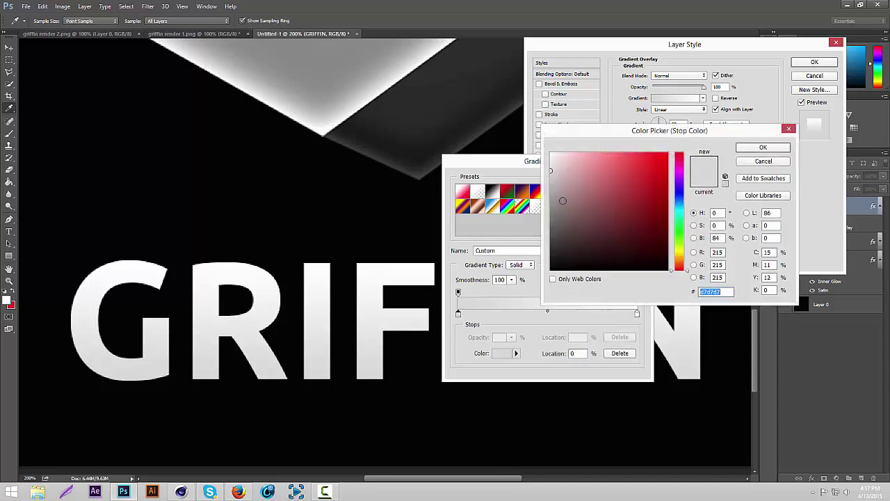
{"action": "left_click", "coordinate": [551, 197]}
{"action": "left_click_drag", "start_coordinate": [551, 198], "coordinate": [536, 204]}
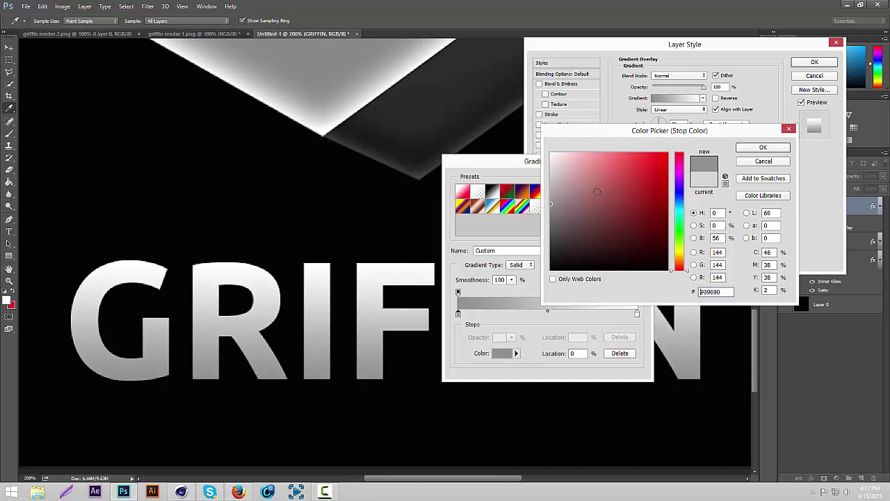
{"action": "left_click", "coordinate": [763, 148]}
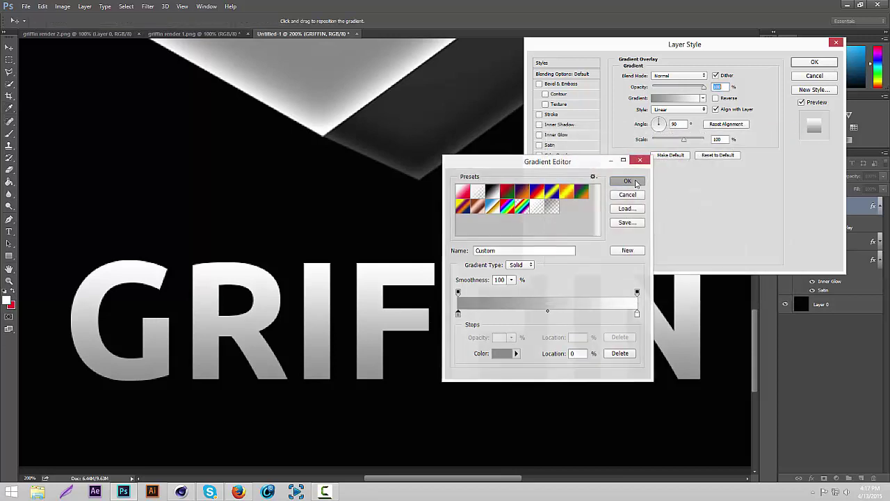
{"action": "left_click", "coordinate": [628, 181]}
Add a white Inner Glow to the GRIFFIN text at 100% opacity and slightly increase its size
{"action": "left_click", "coordinate": [558, 135]}
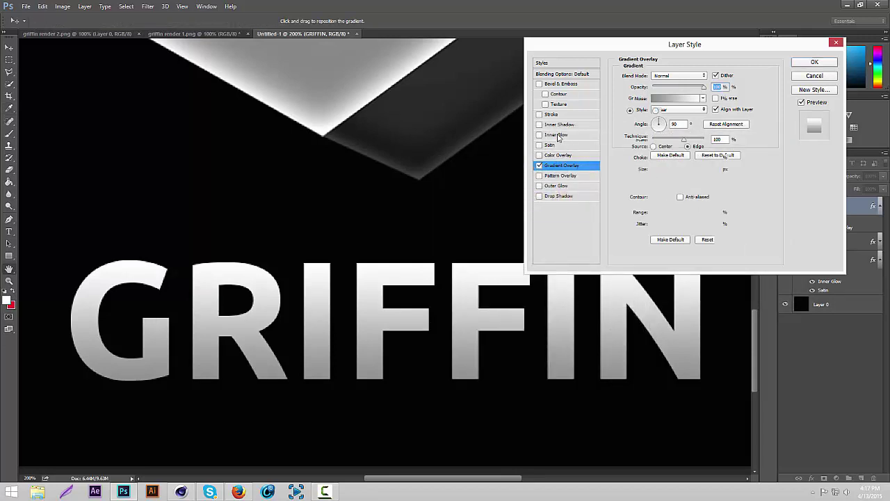
{"action": "left_click_drag", "start_coordinate": [687, 89], "coordinate": [700, 88]}
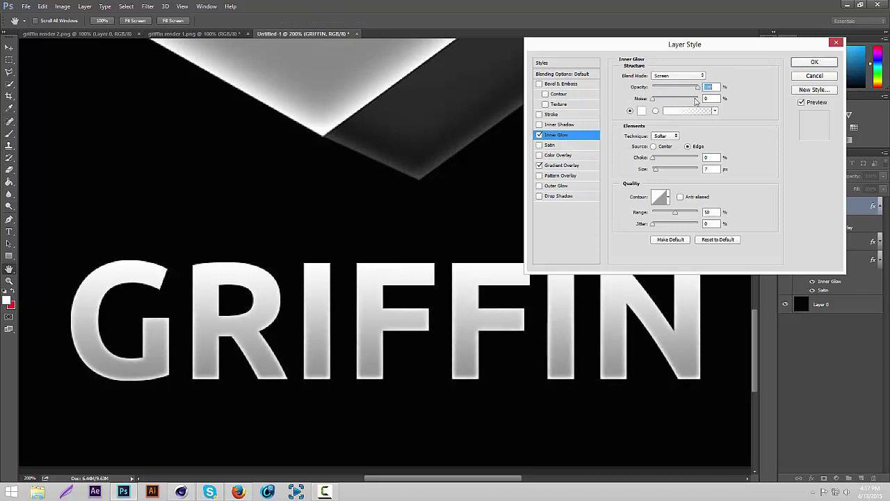
{"action": "left_click_drag", "start_coordinate": [655, 169], "coordinate": [658, 168]}
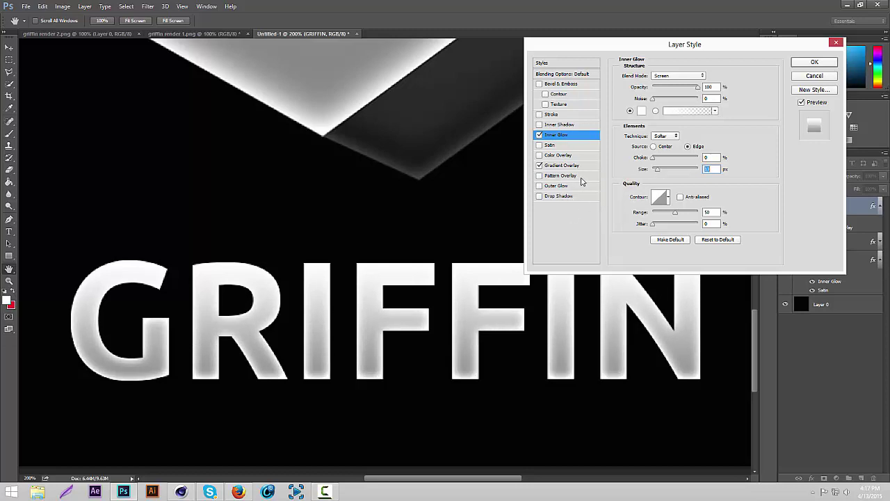
Add a black Multiply Satin effect to the GRIFFIN text with a size of 35 px and an opacity below 50%
{"action": "left_click", "coordinate": [550, 146]}
{"action": "mouse_move", "coordinate": [659, 129]}
{"action": "left_mouse_down"}
{"action": "mouse_move", "coordinate": [670, 99]}
{"action": "mouse_move", "coordinate": [662, 130]}
{"action": "left_mouse_up"}
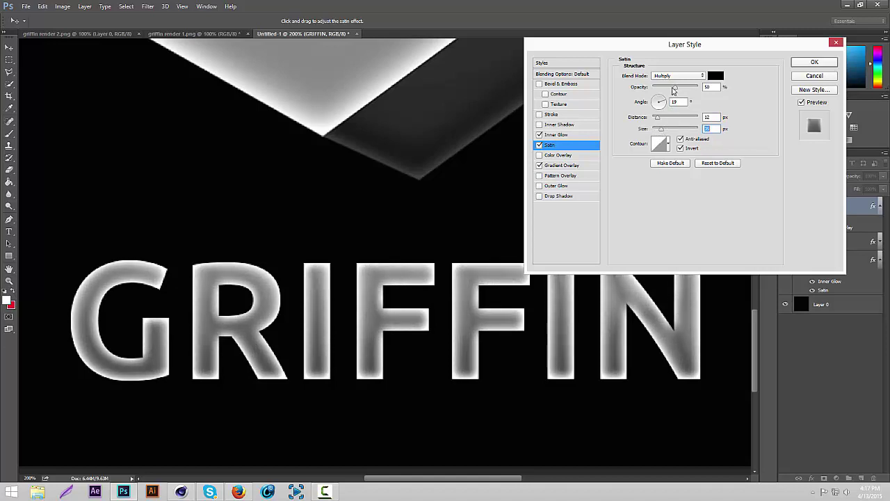
{"action": "left_click_drag", "start_coordinate": [669, 89], "coordinate": [672, 88]}
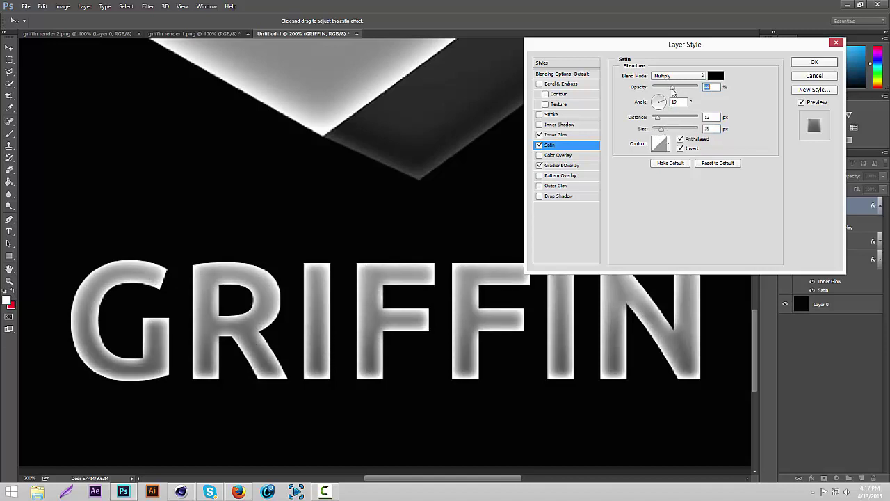
{"action": "left_click", "coordinate": [541, 144]}
{"action": "left_click", "coordinate": [540, 145]}
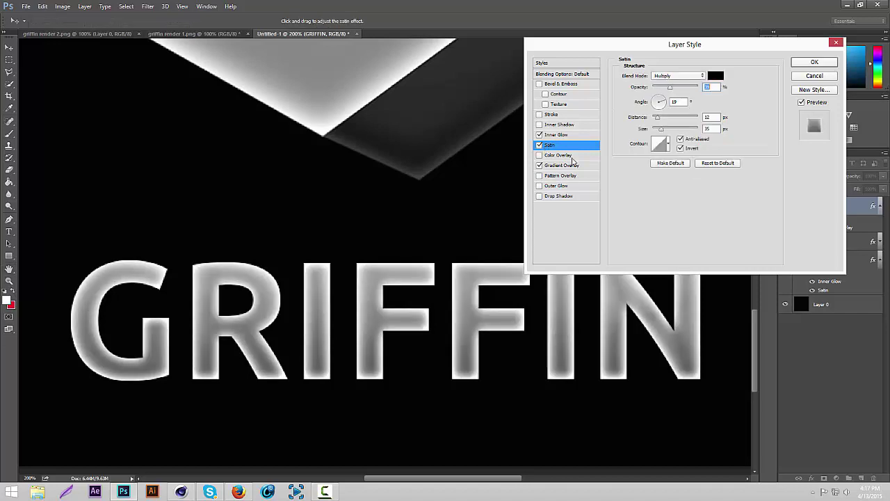
{"action": "left_click", "coordinate": [811, 66]}
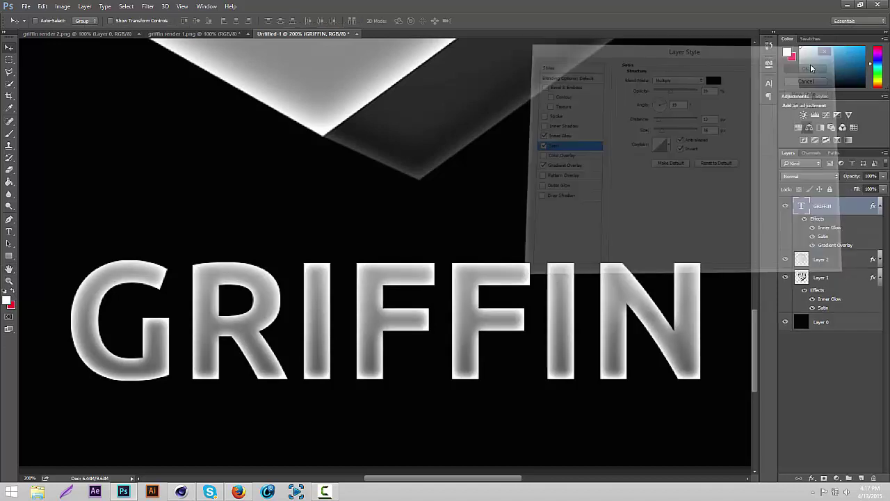
Search the image files for grunge and open Grunge_Texture_152_by_dknucklesstock.jpg
{"action": "key", "text": "ctrl+minus"}
{"action": "key", "text": "ctrl+minus"}
{"action": "key", "text": "ctrl+minus"}
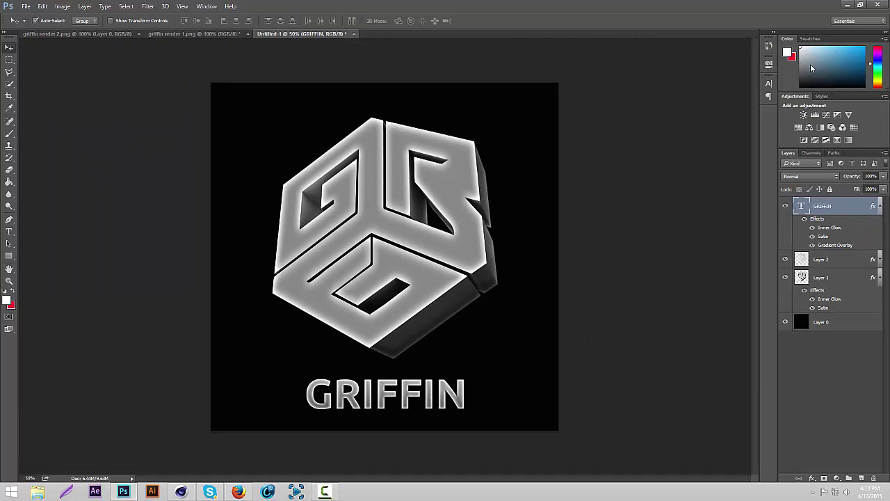
{"action": "key", "text": "ctrl+o"}
{"action": "left_click", "coordinate": [156, 221]}
{"action": "type", "text": "grunge"}
{"action": "key", "text": "Down"}
{"action": "key", "text": "Down"}
{"action": "key", "text": "Down"}
{"action": "key", "text": "Down"}
{"action": "key", "text": "Down"}
{"action": "key", "text": "Down"}
{"action": "key", "text": "Down"}
{"action": "key", "text": "Up"}
{"action": "key", "text": "Up"}
{"action": "key", "text": "Return"}
{"action": "key", "text": "Return"}
Bring the grunge texture into the logo document, place its layer just above Layer 0 and collapse the layers' effect lists
{"action": "left_click_drag", "start_coordinate": [313, 78], "coordinate": [316, 145]}
{"action": "left_click_drag", "start_coordinate": [821, 206], "coordinate": [834, 332]}
{"action": "left_click", "coordinate": [880, 206]}
{"action": "left_click", "coordinate": [880, 243]}
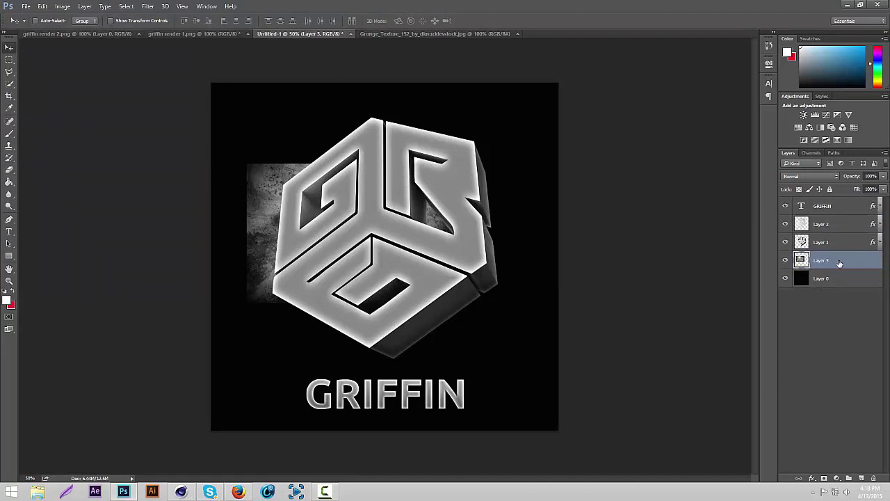
Align the grunge texture with the canvas's upper-left corner and scale it up to cover the whole canvas
{"action": "left_click_drag", "start_coordinate": [540, 161], "coordinate": [471, 115]}
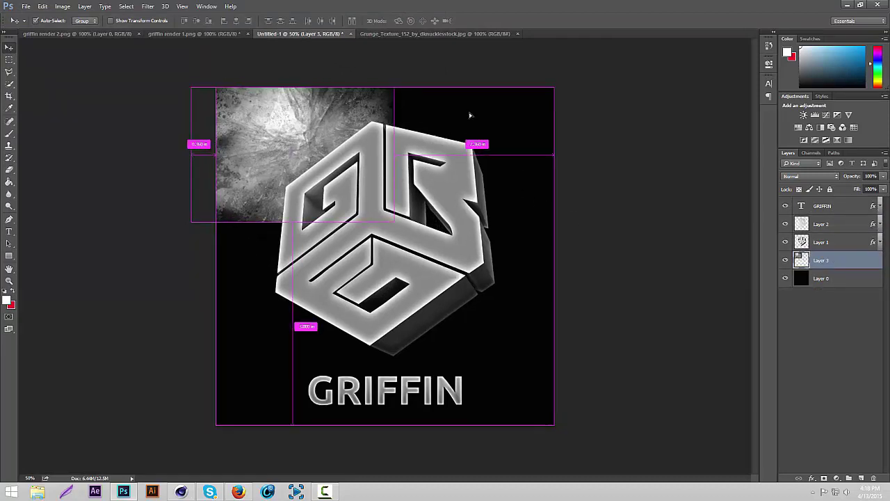
{"action": "key", "text": "ctrl+minus"}
{"action": "key", "text": "ctrl+t"}
{"action": "left_click_drag", "start_coordinate": [391, 232], "coordinate": [598, 371]}
{"action": "key", "text": "Return"}
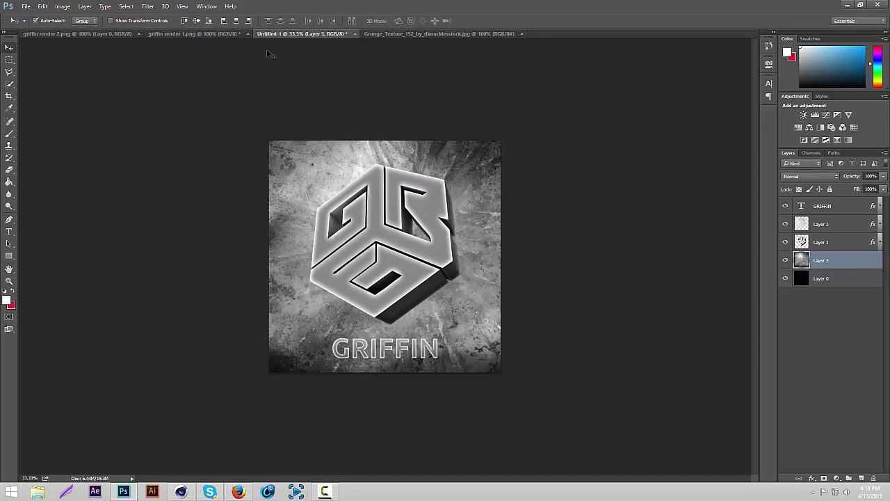
Lower the opacity of the grunge texture layer until it is only a faint pattern over the black background
{"action": "key", "text": "ctrl+plus"}
{"action": "left_click", "coordinate": [883, 177]}
{"action": "left_click_drag", "start_coordinate": [866, 190], "coordinate": [839, 187]}
{"action": "left_click", "coordinate": [883, 176]}
Warp the GRIFFIN text with the Arc style and reduce the bend to a slight curve
{"action": "left_click", "coordinate": [860, 208]}
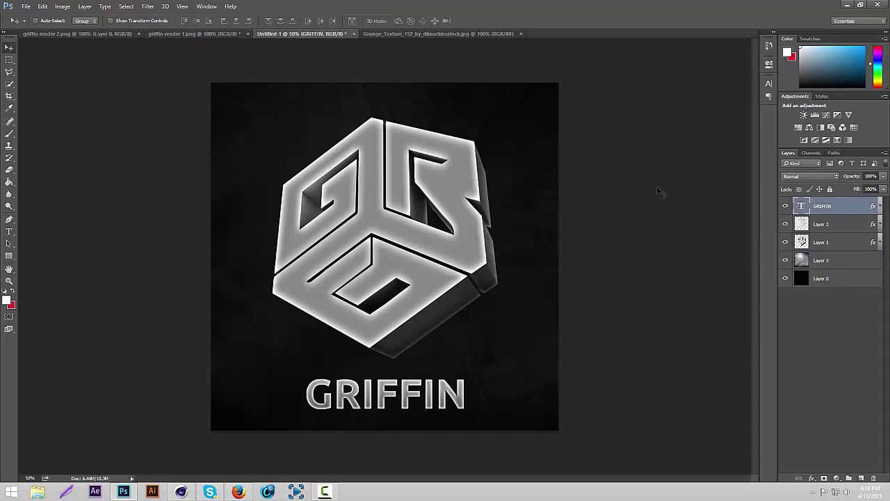
{"action": "left_click", "coordinate": [42, 6]}
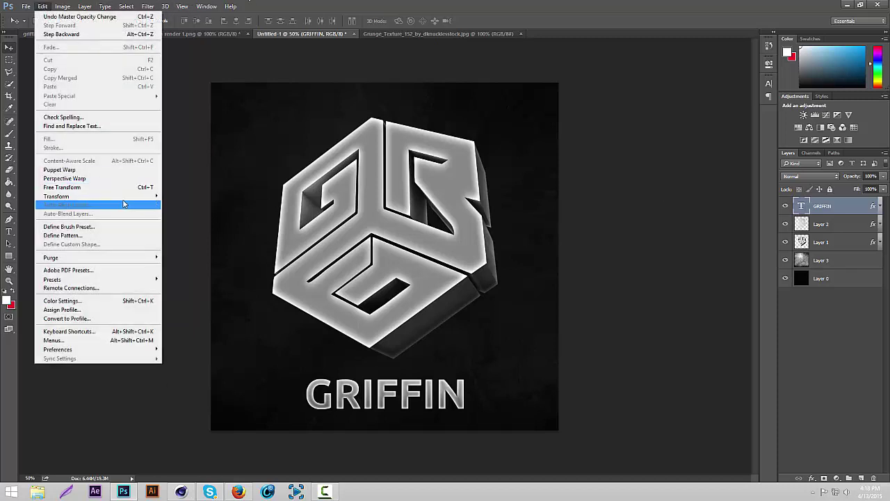
{"action": "mouse_move", "coordinate": [129, 197]}
{"action": "left_click", "coordinate": [179, 254]}
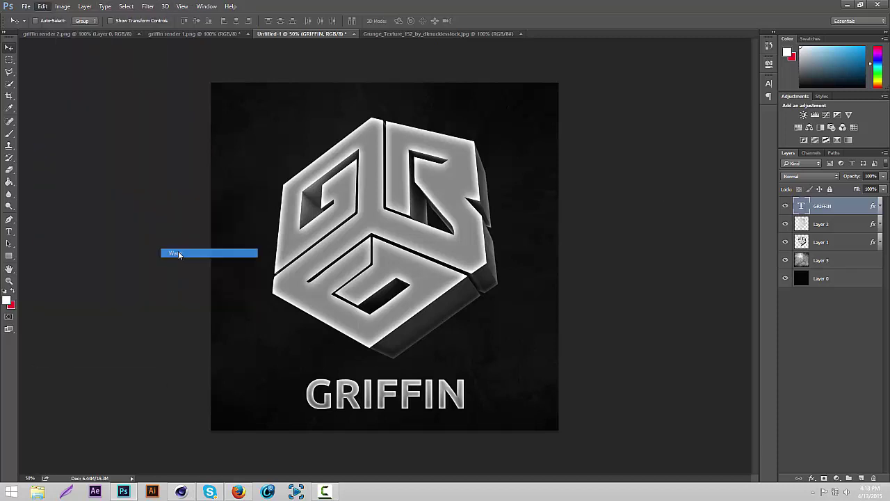
{"action": "left_click", "coordinate": [97, 21]}
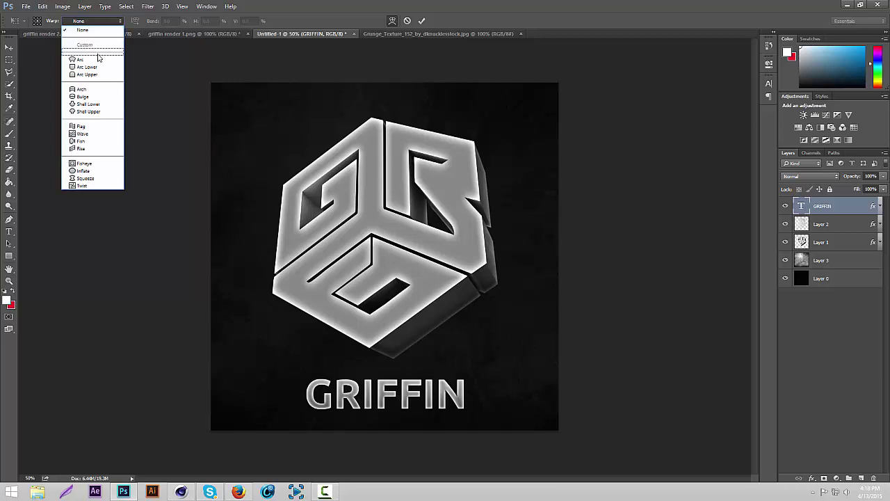
{"action": "left_click", "coordinate": [98, 59]}
{"action": "left_click_drag", "start_coordinate": [156, 21], "coordinate": [100, 33]}
{"action": "key", "text": "Down"}
{"action": "key", "text": "Down"}
{"action": "key", "text": "Down"}
{"action": "key", "text": "Down"}
{"action": "key", "text": "Down"}
{"action": "key", "text": "Down"}
{"action": "key", "text": "Down"}
{"action": "key", "text": "Down"}
{"action": "key", "text": "Down"}
{"action": "key", "text": "Down"}
{"action": "key", "text": "Down"}
{"action": "key", "text": "Down"}
{"action": "key", "text": "Down"}
{"action": "key", "text": "Down"}
{"action": "key", "text": "Down"}
{"action": "key", "text": "Down"}
{"action": "key", "text": "Down"}
{"action": "key", "text": "Down"}
{"action": "key", "text": "Down"}
{"action": "key", "text": "Down"}
{"action": "key", "text": "Down"}
{"action": "key", "text": "Down"}
{"action": "key", "text": "Down"}
{"action": "key", "text": "Down"}
{"action": "key", "text": "Down"}
{"action": "key", "text": "Down"}
{"action": "key", "text": "Down"}
{"action": "key", "text": "Down"}
{"action": "key", "text": "Up"}
{"action": "key", "text": "Up"}
{"action": "key", "text": "Up"}
{"action": "key", "text": "Up"}
{"action": "key", "text": "Up"}
{"action": "key", "text": "Up"}
{"action": "key", "text": "Up"}
{"action": "key", "text": "Up"}
{"action": "key", "text": "Up"}
{"action": "key", "text": "Up"}
{"action": "key", "text": "Up"}
{"action": "key", "text": "Up"}
{"action": "key", "text": "Return"}
Center the warped GRIFFIN text horizontally on the canvas and clear the selection
{"action": "left_click", "coordinate": [9, 47]}
{"action": "left_click", "coordinate": [412, 185]}
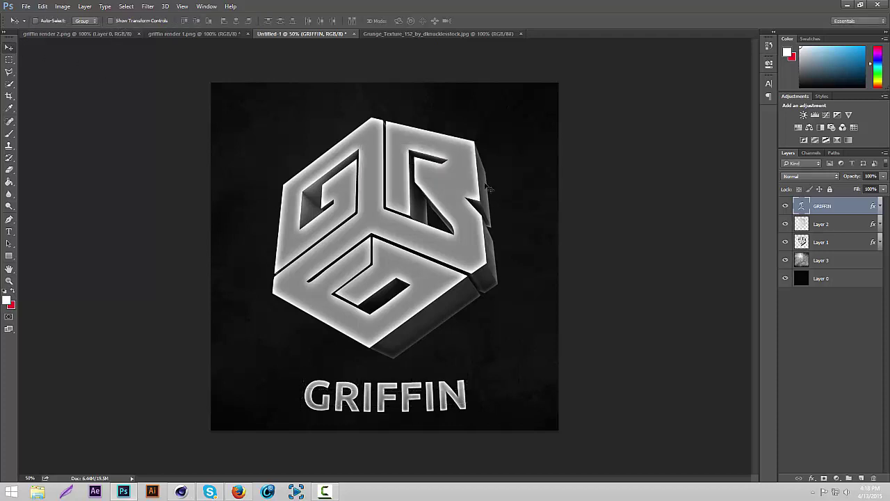
{"action": "key", "text": "ctrl+a"}
{"action": "left_click", "coordinate": [239, 24]}
{"action": "key", "text": "ctrl+d"}
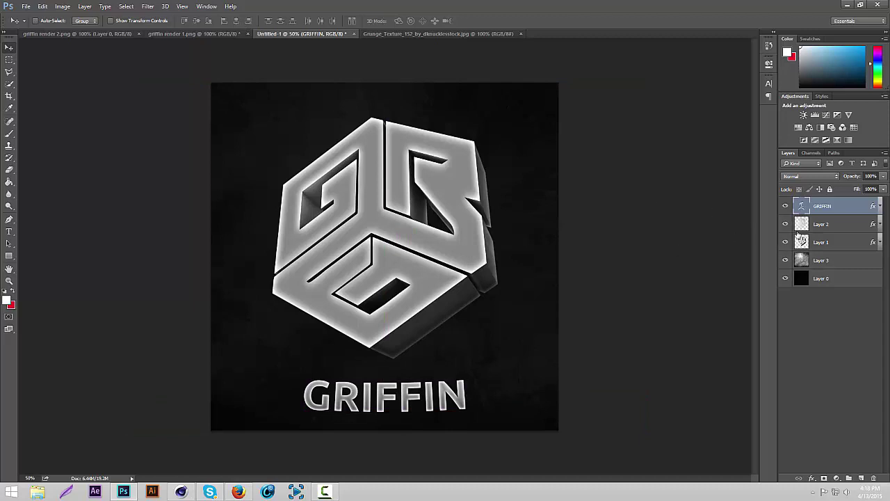
Merge all layers from Layer 0 up to GRIFFIN into a single layer
{"action": "left_click", "coordinate": [832, 281]}
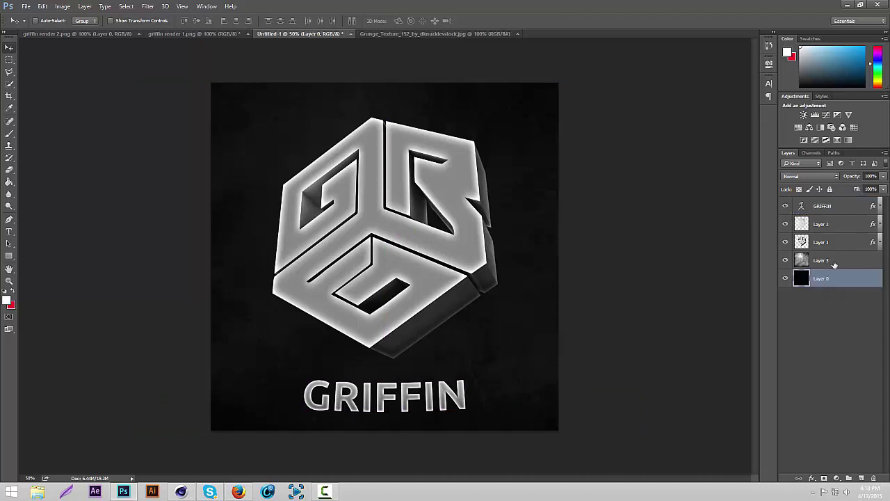
{"action": "left_click", "coordinate": [848, 208], "text": "shift"}
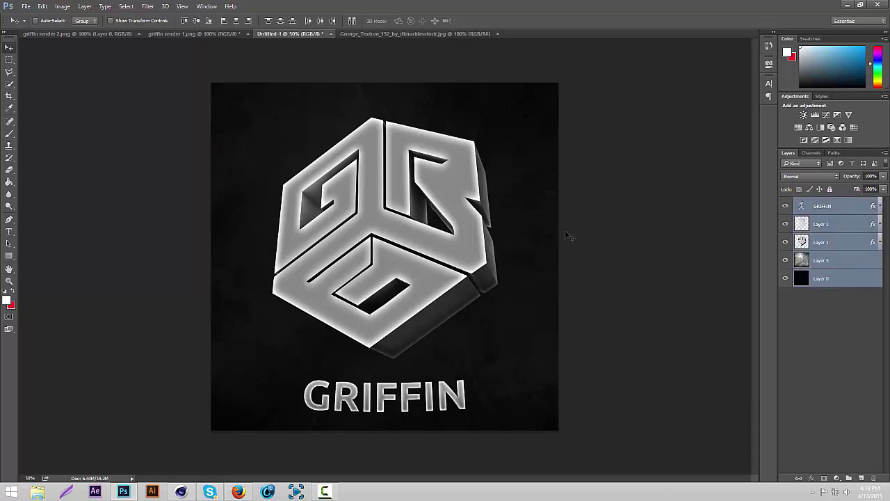
{"action": "key", "text": "ctrl+e"}
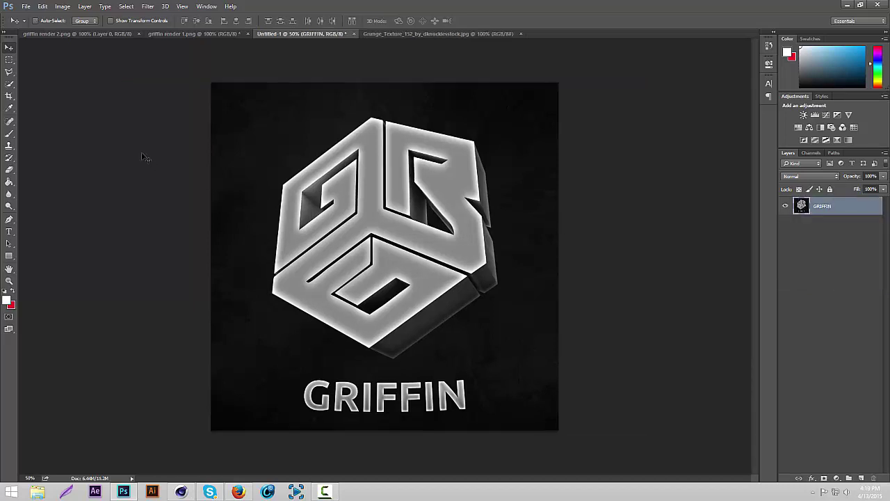
Cut the entire merged canvas to a new layer and delete the emptied GRIFFIN layer
{"action": "key", "text": "ctrl+a"}
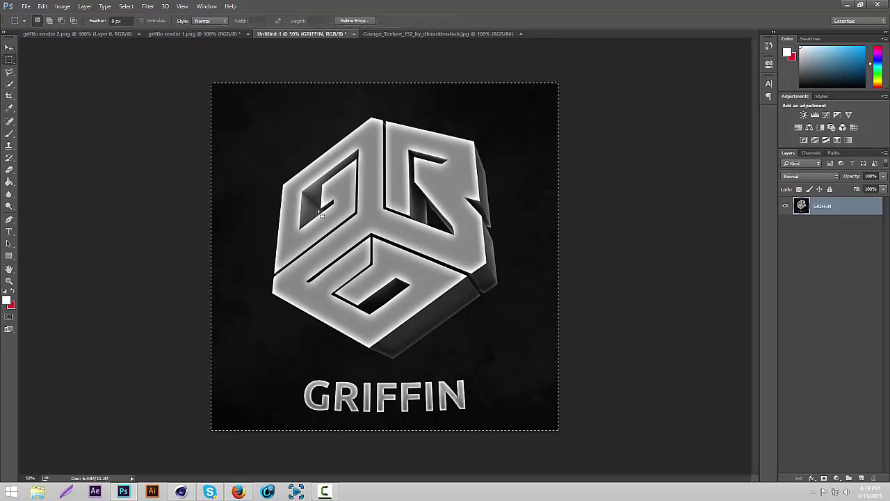
{"action": "right_click", "coordinate": [244, 119]}
{"action": "left_click", "coordinate": [276, 200]}
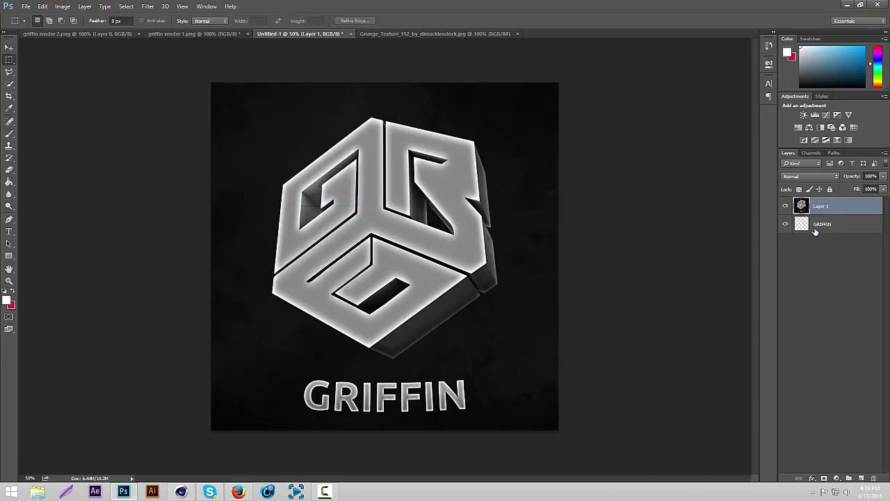
{"action": "left_click", "coordinate": [816, 232]}
{"action": "key", "text": "Delete"}
{"action": "left_click", "coordinate": [9, 47]}
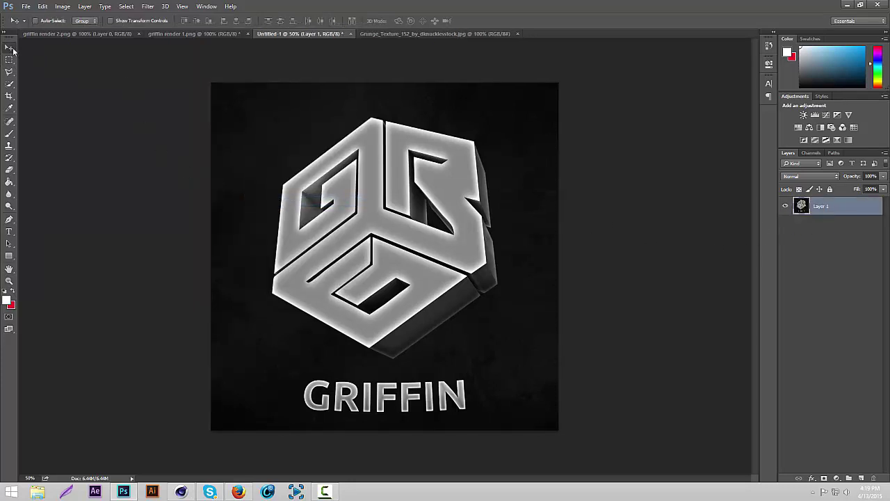
Open Magic Bullet Looks on the merged layer and delete every tool from the existing tool chain
{"action": "left_click", "coordinate": [148, 6]}
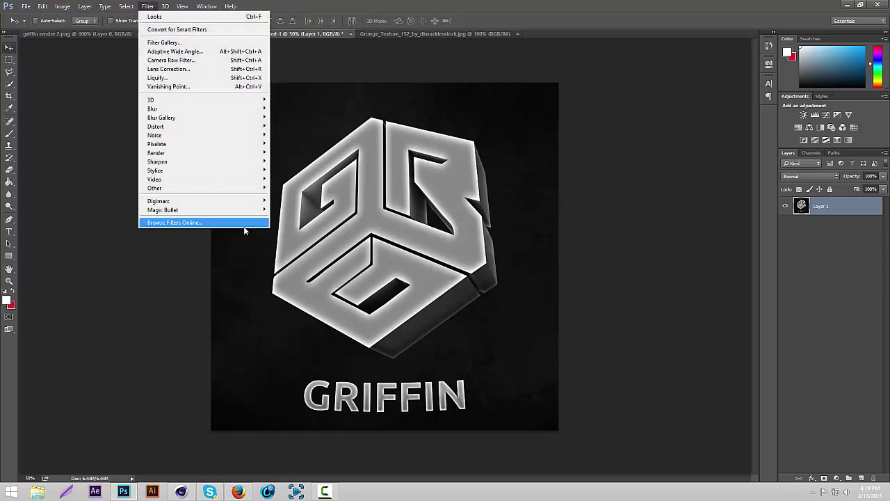
{"action": "left_click", "coordinate": [284, 210]}
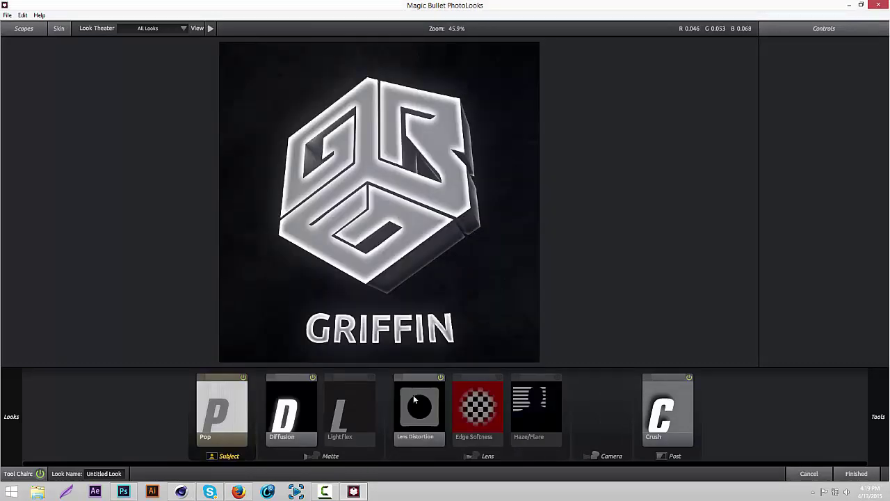
{"action": "left_click", "coordinate": [239, 416]}
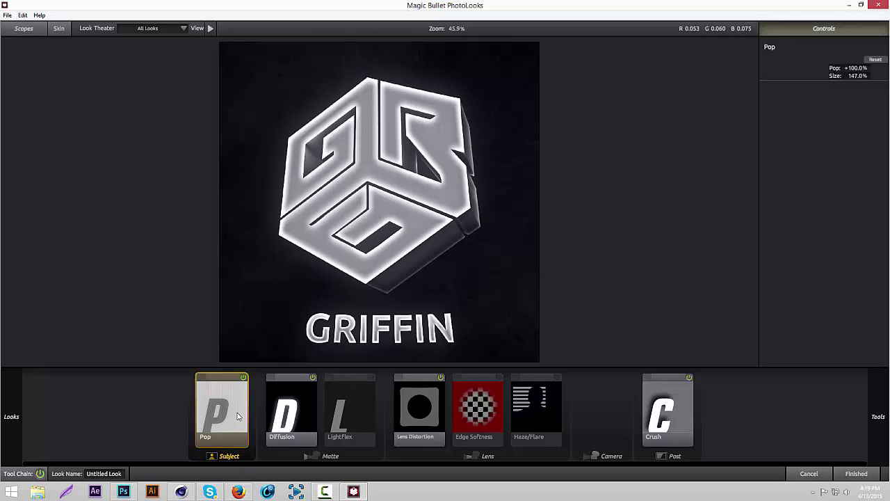
{"action": "key", "text": "Delete"}
{"action": "key", "text": "Delete"}
{"action": "key", "text": "Delete"}
{"action": "key", "text": "Delete"}
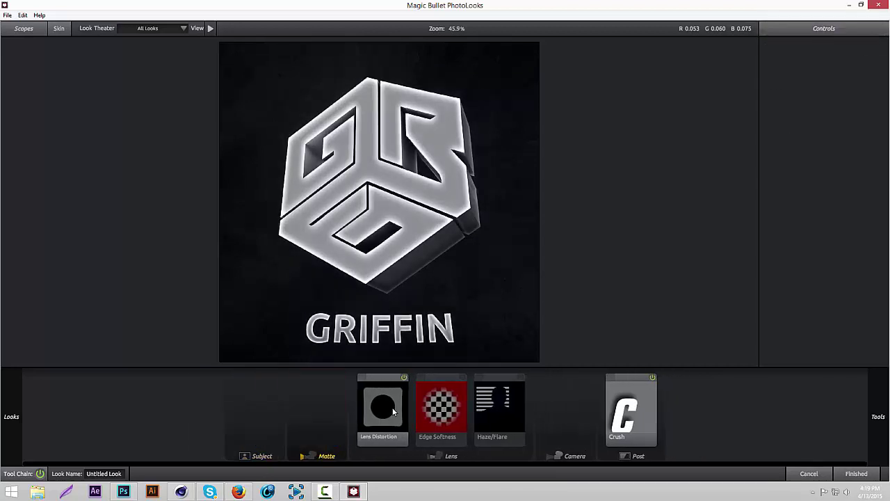
{"action": "left_click", "coordinate": [434, 410]}
{"action": "key", "text": "Delete"}
{"action": "left_click", "coordinate": [452, 407]}
{"action": "key", "text": "Delete"}
{"action": "left_click", "coordinate": [565, 404]}
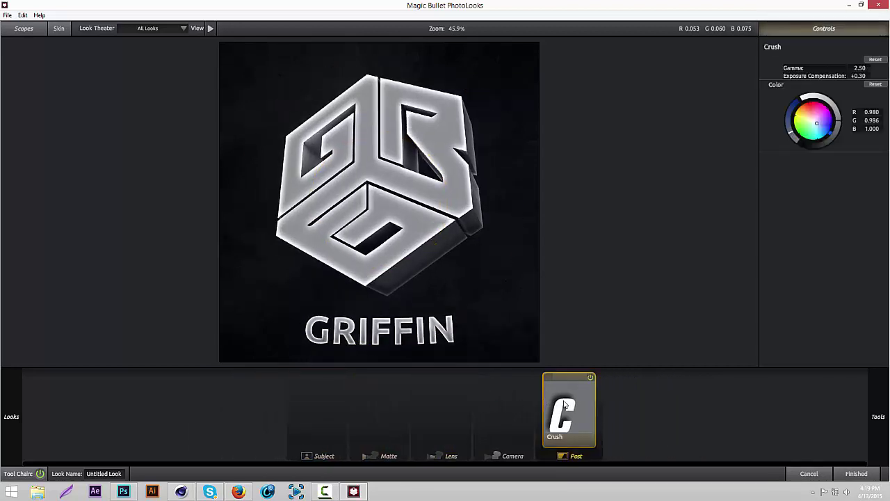
{"action": "key", "text": "Delete"}
Add a Pop tool to the Subject stage with Pop at +100% and Size at 300%, and compare it off and on
{"action": "mouse_move", "coordinate": [879, 416]}
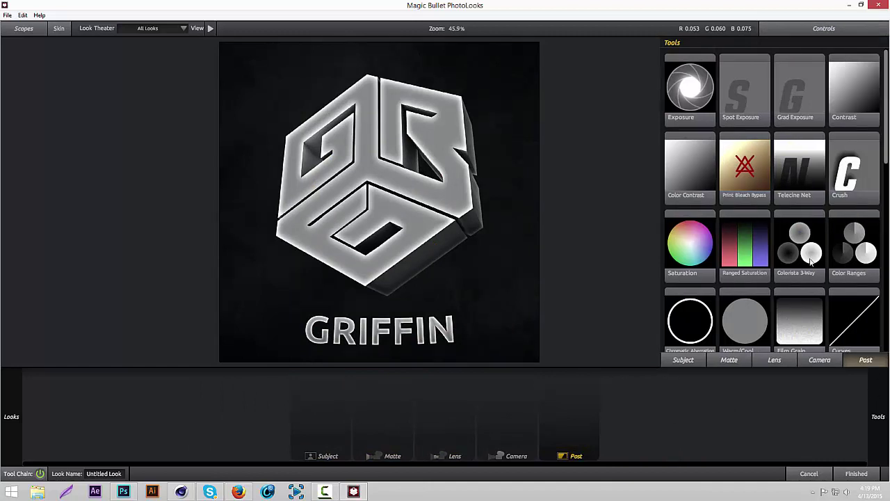
{"action": "left_click", "coordinate": [683, 360]}
{"action": "scroll", "coordinate": [875, 251], "scroll_direction": "down", "scroll_amount": 1}
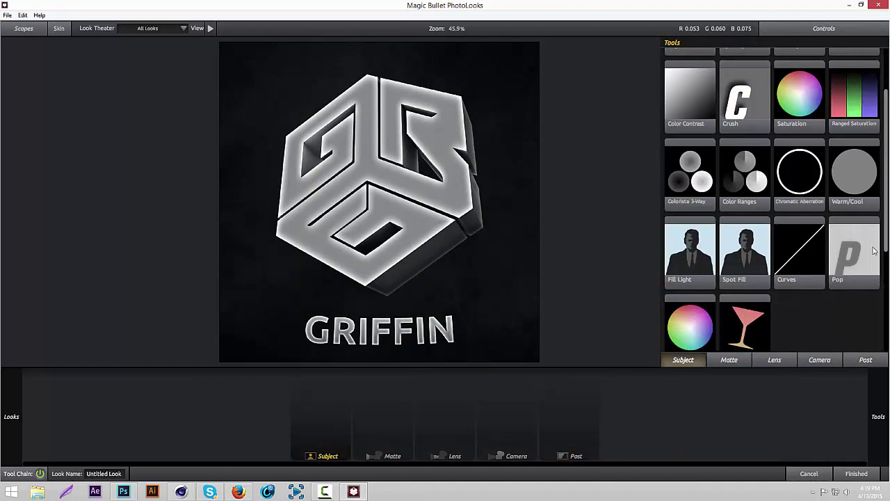
{"action": "left_click_drag", "start_coordinate": [856, 254], "coordinate": [327, 407]}
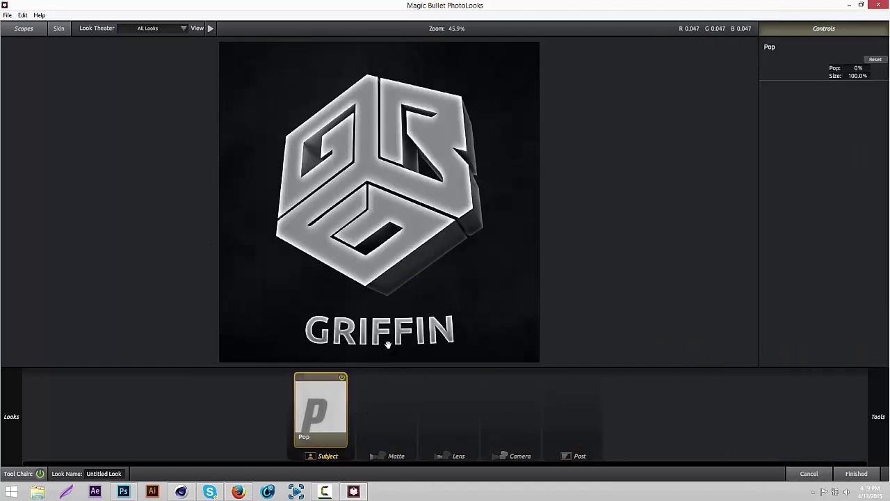
{"action": "left_click_drag", "start_coordinate": [852, 68], "coordinate": [889, 76]}
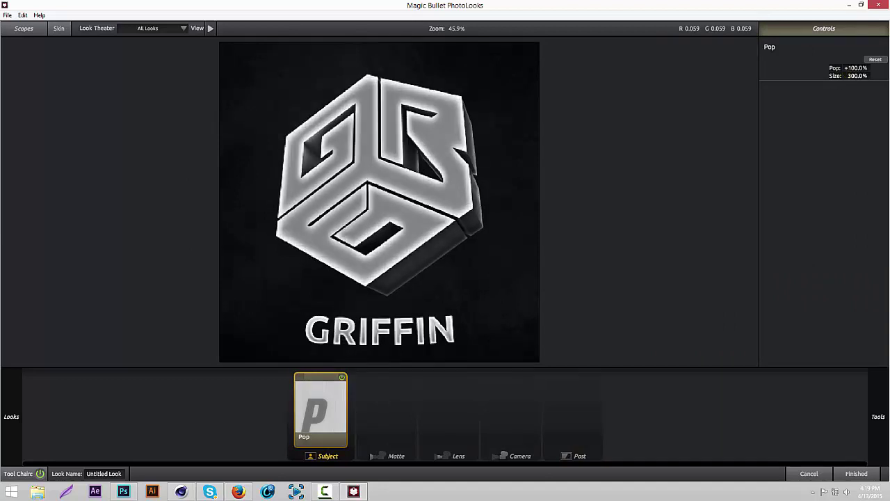
{"action": "left_click", "coordinate": [343, 377]}
{"action": "left_click", "coordinate": [342, 377]}
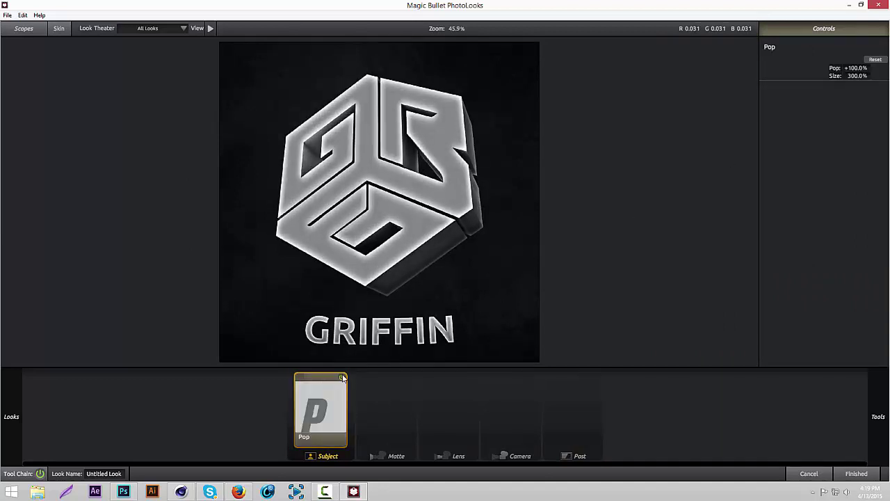
Add a Diffusion tool to the Matte stage and set its Grade to 1.17
{"action": "mouse_move", "coordinate": [888, 412]}
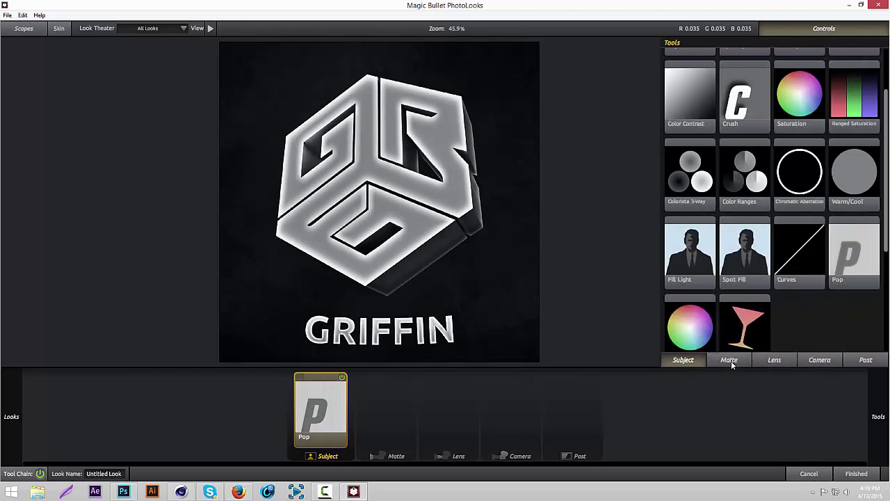
{"action": "left_click", "coordinate": [732, 361]}
{"action": "scroll", "coordinate": [860, 112], "scroll_direction": "up", "scroll_amount": 2}
{"action": "left_click_drag", "start_coordinate": [860, 111], "coordinate": [463, 346]}
{"action": "left_click_drag", "start_coordinate": [862, 76], "coordinate": [835, 75]}
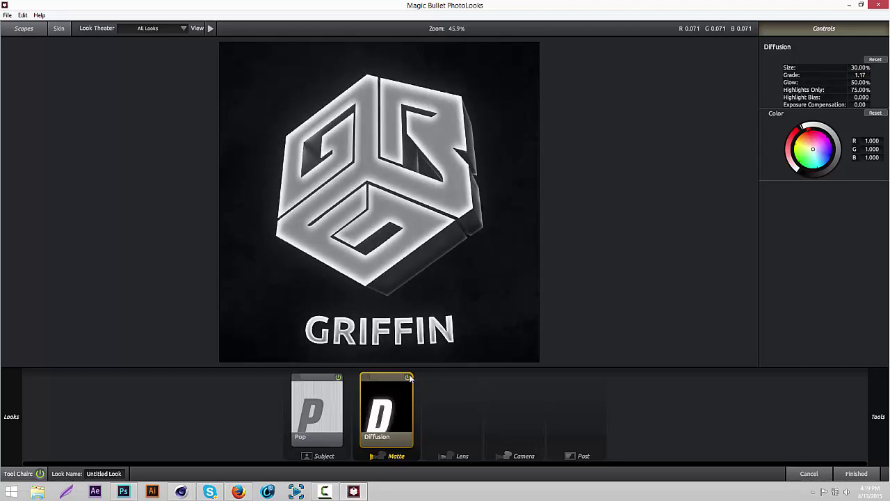
Add a Lens Distortion tool to the Lens stage, set Distortion to -14%, and compare it off and on
{"action": "mouse_move", "coordinate": [887, 449]}
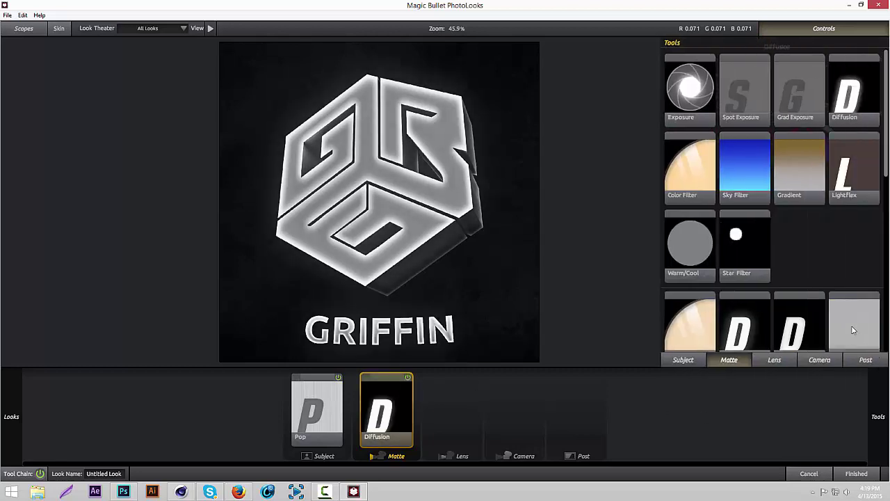
{"action": "mouse_move", "coordinate": [887, 155]}
{"action": "left_mouse_down"}
{"action": "mouse_move", "coordinate": [887, 201]}
{"action": "mouse_move", "coordinate": [883, 149]}
{"action": "left_mouse_up"}
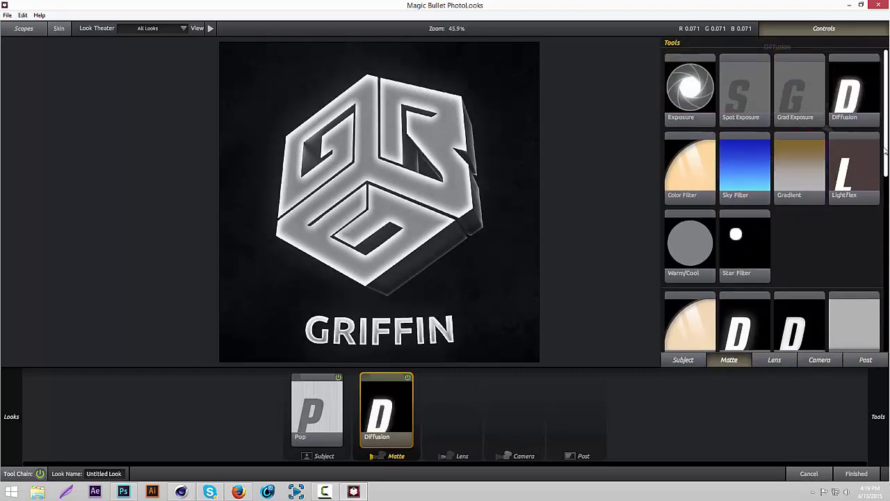
{"action": "scroll", "coordinate": [887, 174], "scroll_direction": "down", "scroll_amount": 3}
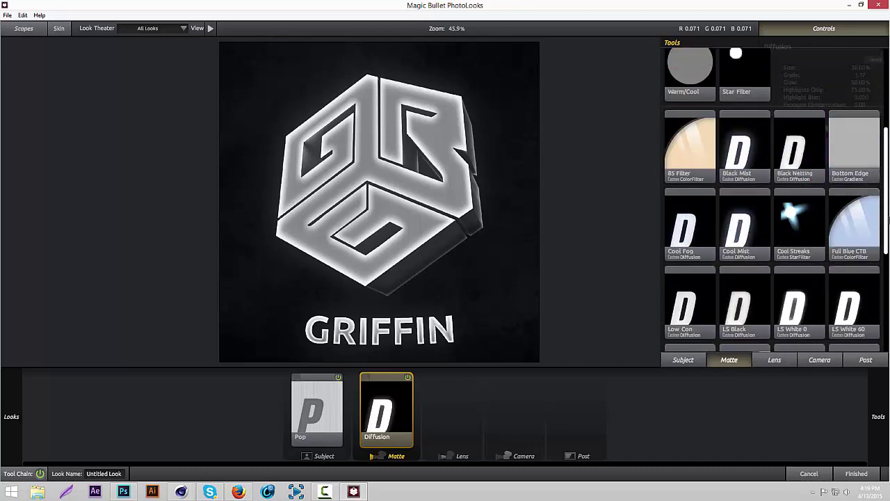
{"action": "scroll", "coordinate": [888, 174], "scroll_direction": "up", "scroll_amount": 3}
{"action": "left_click", "coordinate": [781, 367]}
{"action": "mouse_move", "coordinate": [888, 232]}
{"action": "left_mouse_down"}
{"action": "mouse_move", "coordinate": [887, 251]}
{"action": "mouse_move", "coordinate": [882, 222]}
{"action": "left_mouse_up"}
{"action": "left_click_drag", "start_coordinate": [744, 243], "coordinate": [453, 407]}
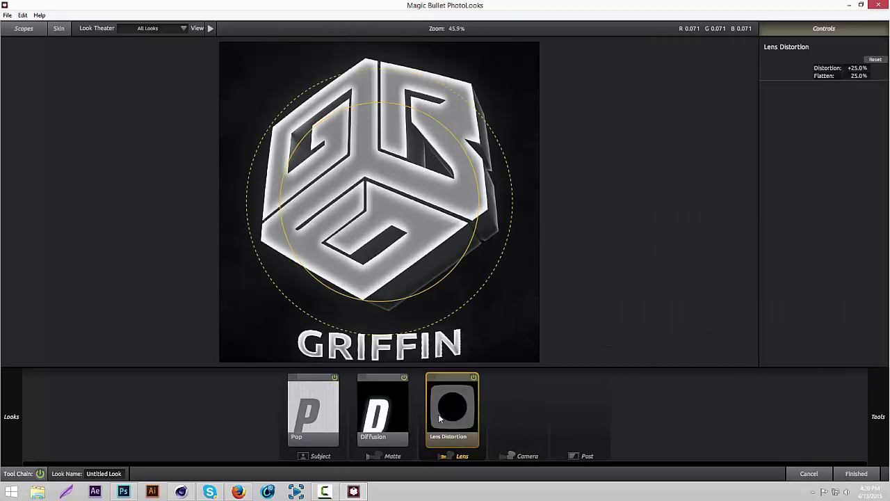
{"action": "left_click_drag", "start_coordinate": [857, 67], "coordinate": [831, 67]}
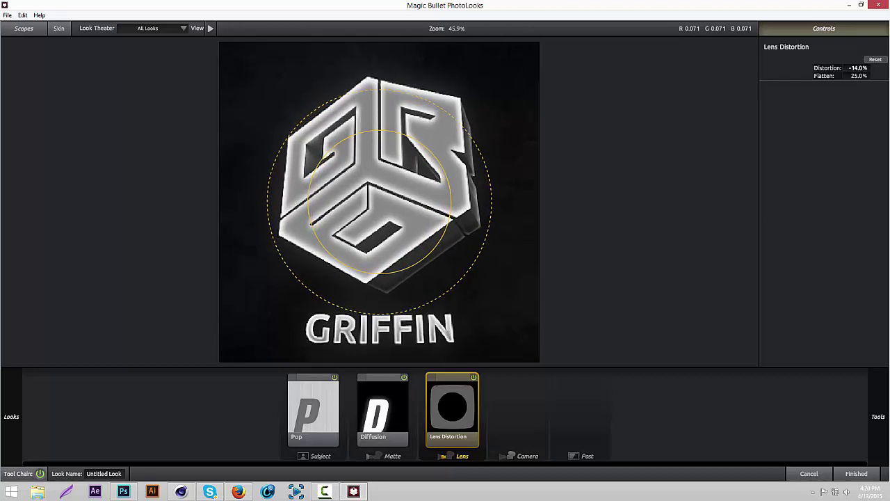
{"action": "left_click", "coordinate": [476, 376]}
{"action": "left_click", "coordinate": [476, 376]}
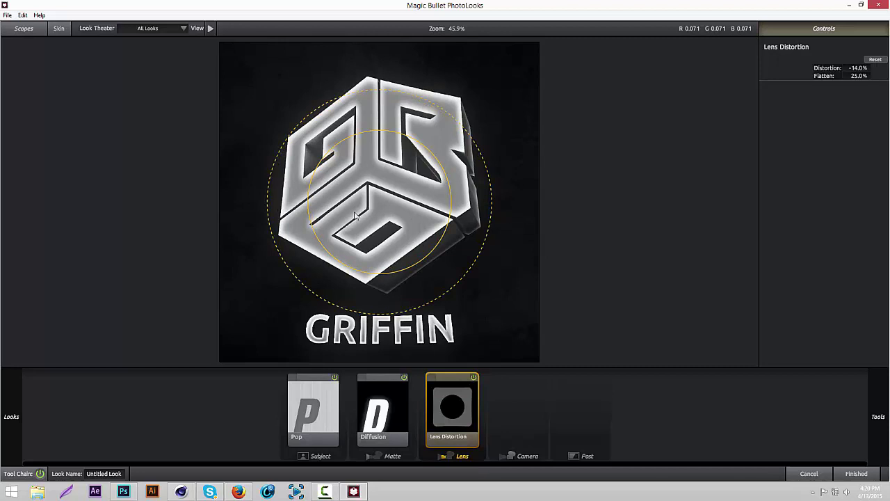
Add a blue-tinted Haze/Flare to the Lens stage with Spillage, Softness and Reach at 100% and Reflection Exposure at -7.30
{"action": "mouse_move", "coordinate": [888, 394]}
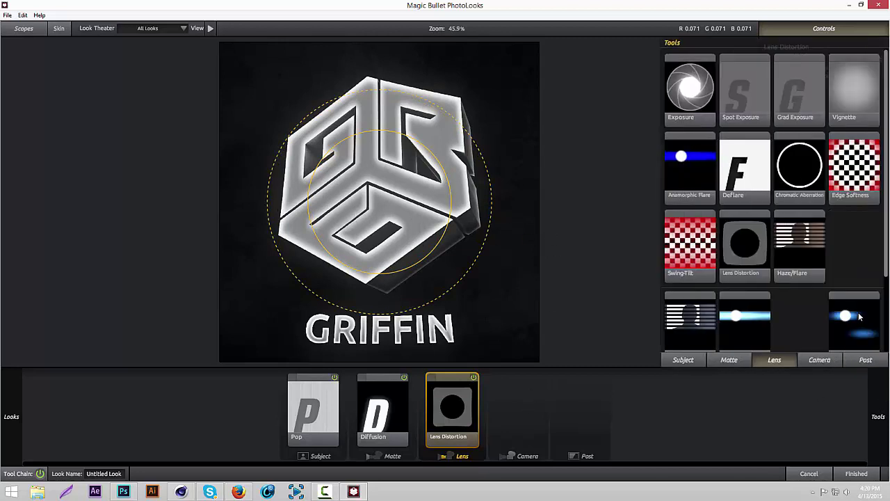
{"action": "left_click_drag", "start_coordinate": [801, 245], "coordinate": [512, 403]}
{"action": "left_click_drag", "start_coordinate": [822, 175], "coordinate": [830, 179]}
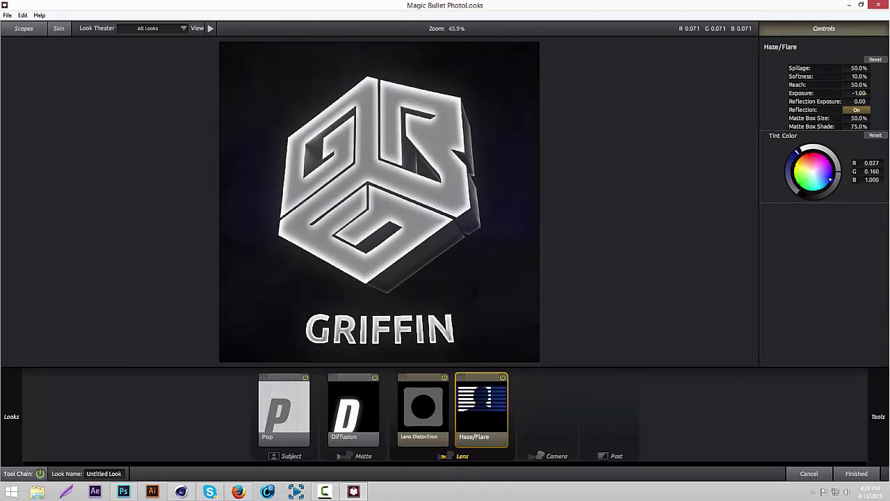
{"action": "left_click_drag", "start_coordinate": [859, 68], "coordinate": [870, 85]}
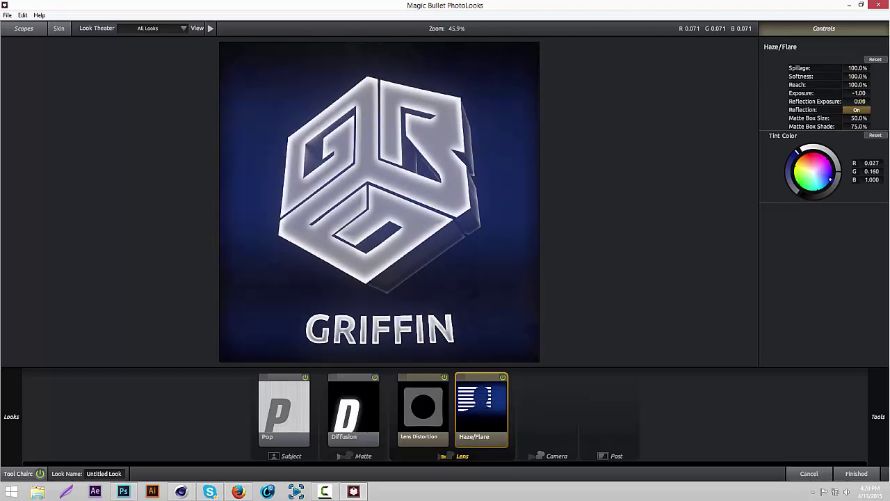
{"action": "left_click_drag", "start_coordinate": [859, 101], "coordinate": [835, 102]}
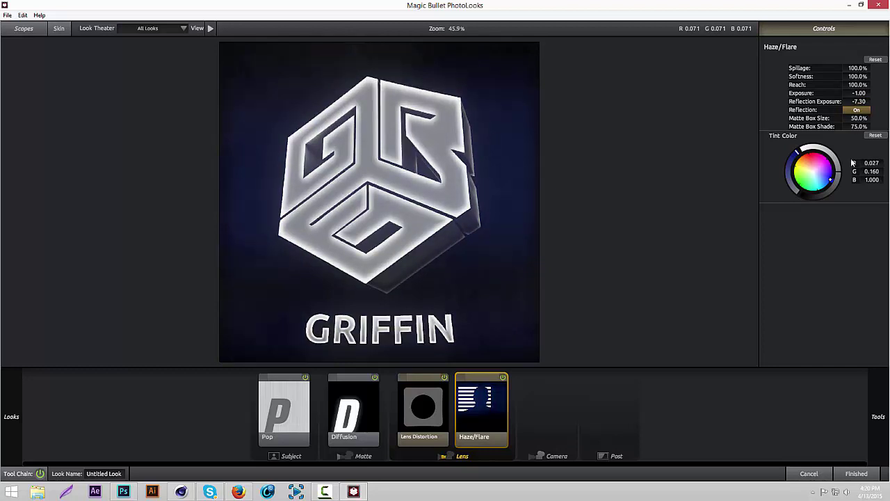
Add a Crush tool to the Post stage
{"action": "mouse_move", "coordinate": [883, 441]}
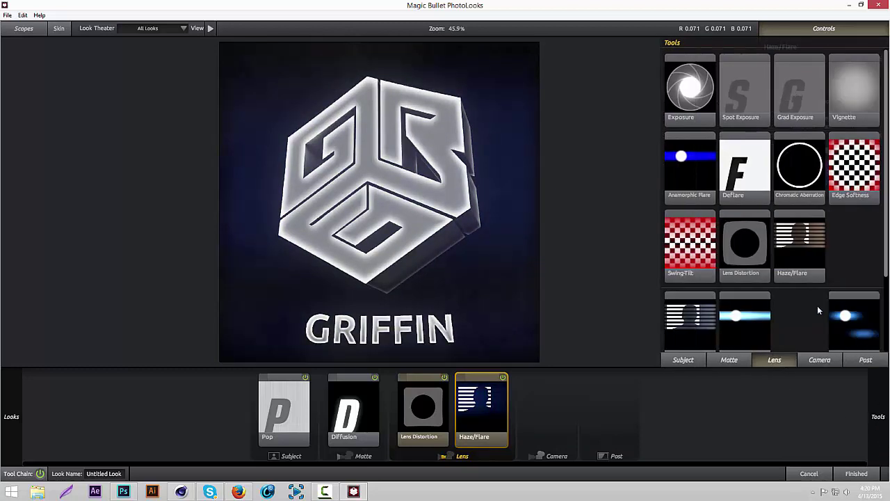
{"action": "left_click", "coordinate": [869, 359]}
{"action": "scroll", "coordinate": [886, 147], "scroll_direction": "down", "scroll_amount": 3}
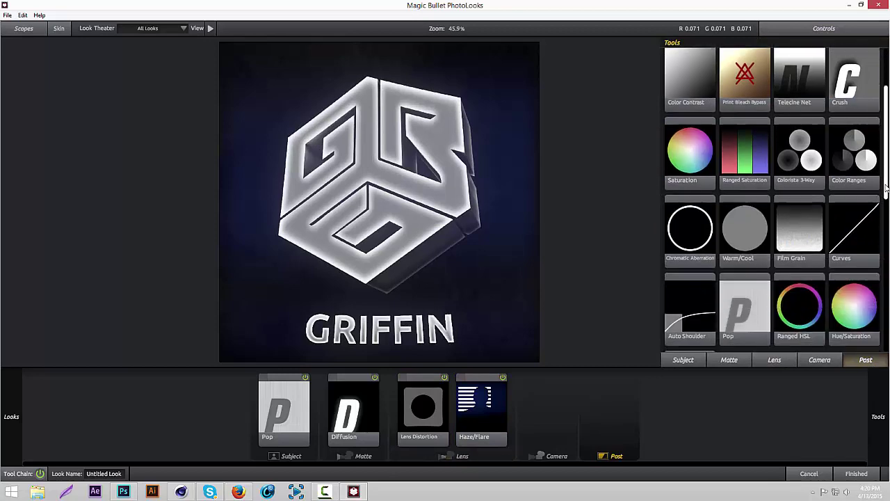
{"action": "scroll", "coordinate": [883, 149], "scroll_direction": "up", "scroll_amount": 3}
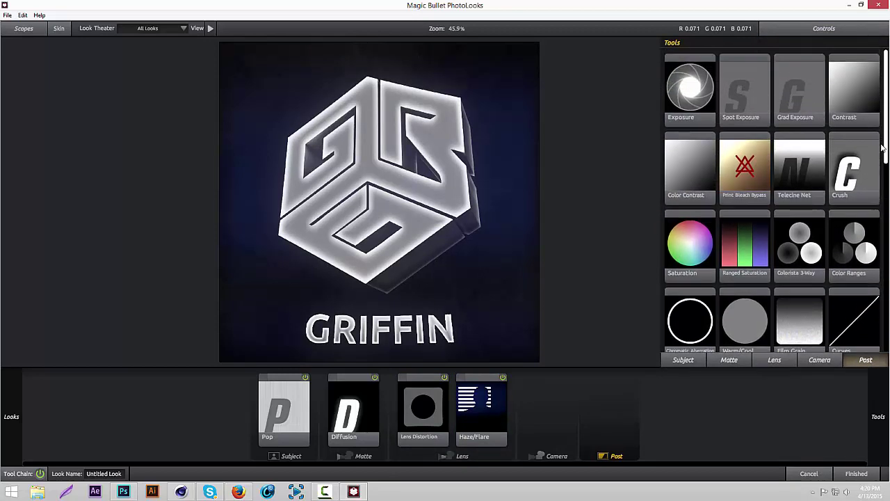
{"action": "scroll", "coordinate": [880, 149], "scroll_direction": "down", "scroll_amount": 1}
{"action": "left_click_drag", "start_coordinate": [854, 146], "coordinate": [572, 415]}
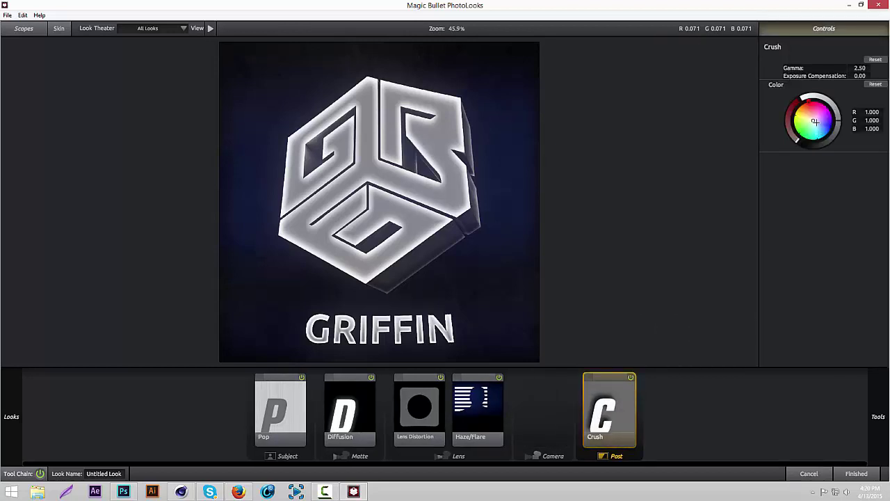
Tint Crush slightly blue, set Exposure Compensation to +0.50 and Gamma to 7.13, and compare it off and on
{"action": "left_click_drag", "start_coordinate": [815, 122], "coordinate": [818, 123]}
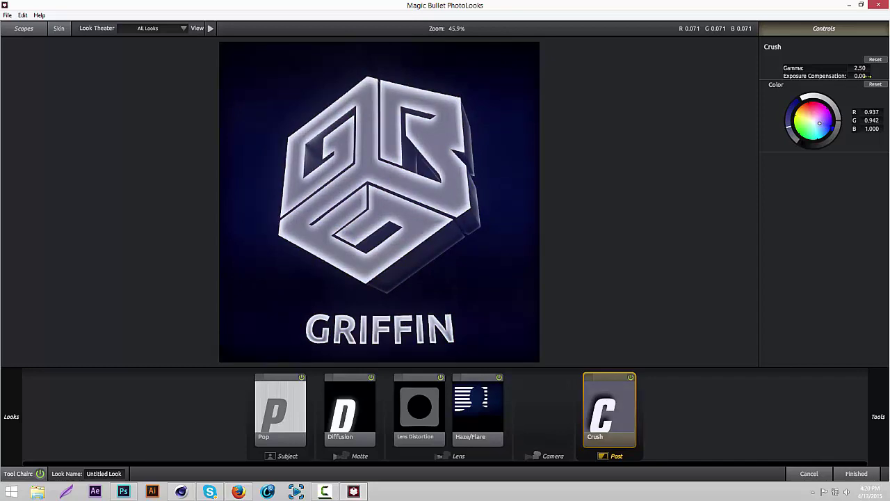
{"action": "mouse_move", "coordinate": [864, 76]}
{"action": "left_mouse_down"}
{"action": "mouse_move", "coordinate": [882, 76]}
{"action": "mouse_move", "coordinate": [869, 76]}
{"action": "left_mouse_up"}
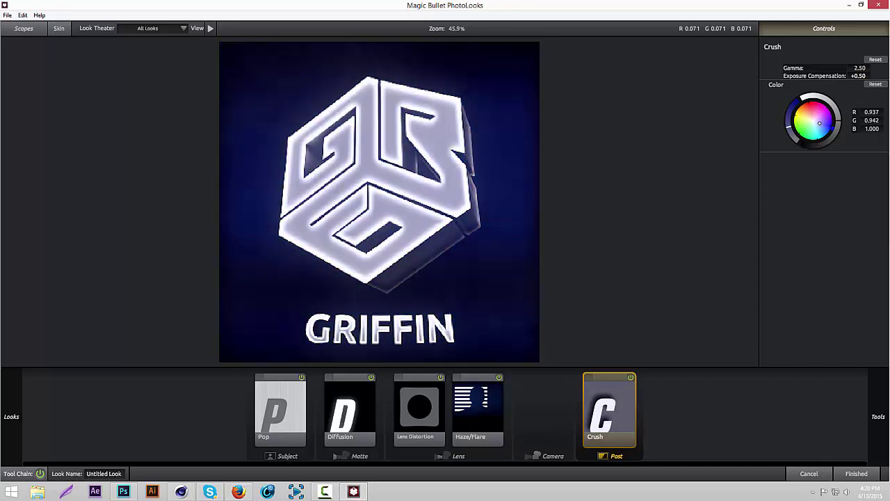
{"action": "left_click_drag", "start_coordinate": [860, 68], "coordinate": [882, 68]}
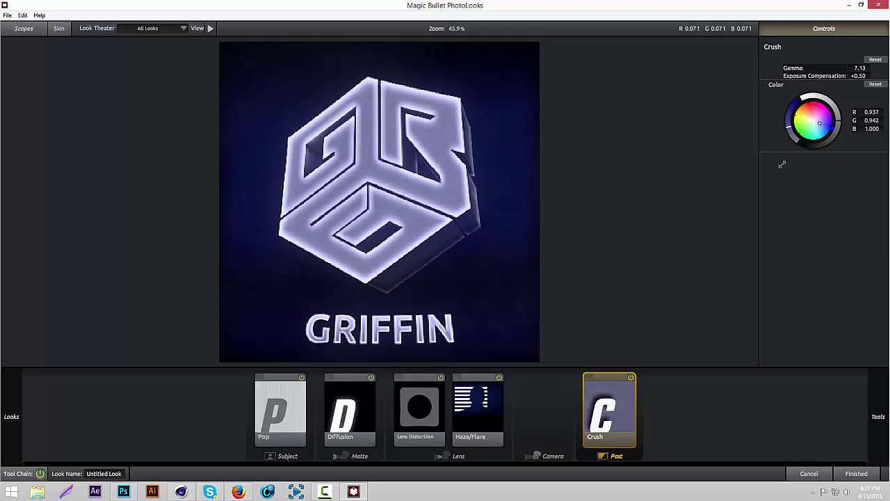
{"action": "left_click", "coordinate": [630, 378]}
{"action": "left_click", "coordinate": [630, 378]}
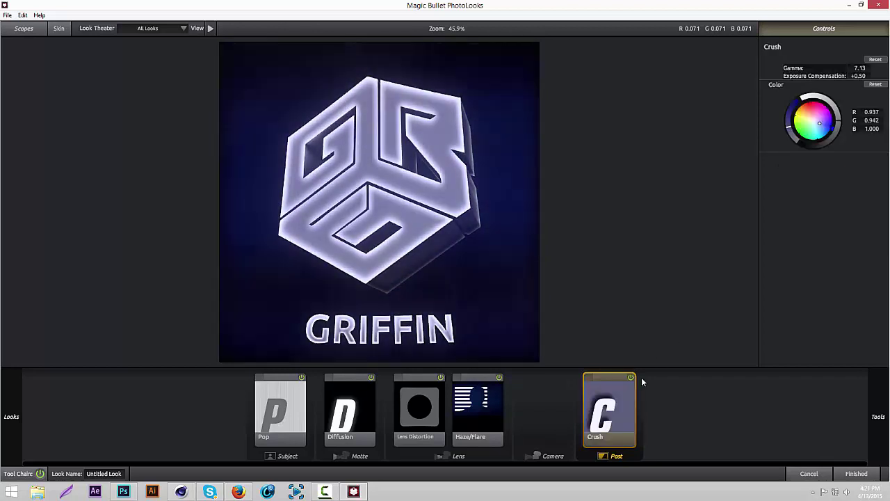
Add a Curves tool after Crush in the Post stage and shape its RGB curve into a gentle S for more contrast
{"action": "mouse_move", "coordinate": [875, 382]}
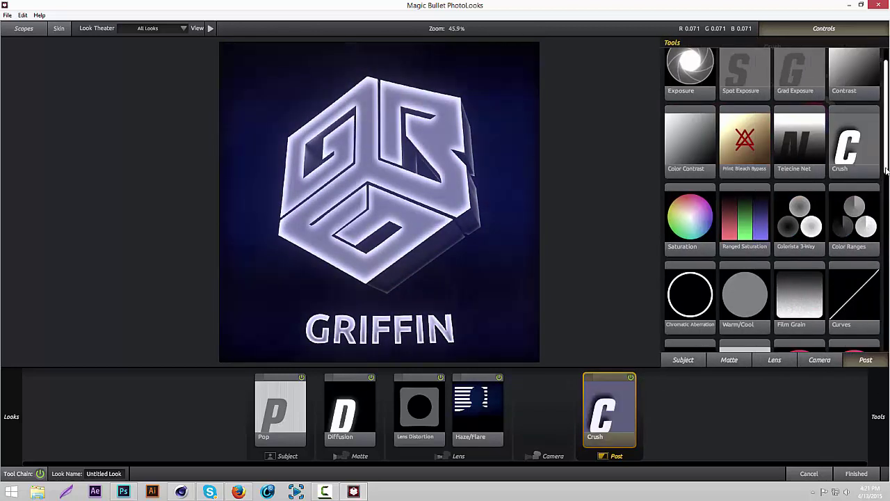
{"action": "scroll", "coordinate": [843, 274], "scroll_direction": "up", "scroll_amount": 1}
{"action": "left_click", "coordinate": [701, 359]}
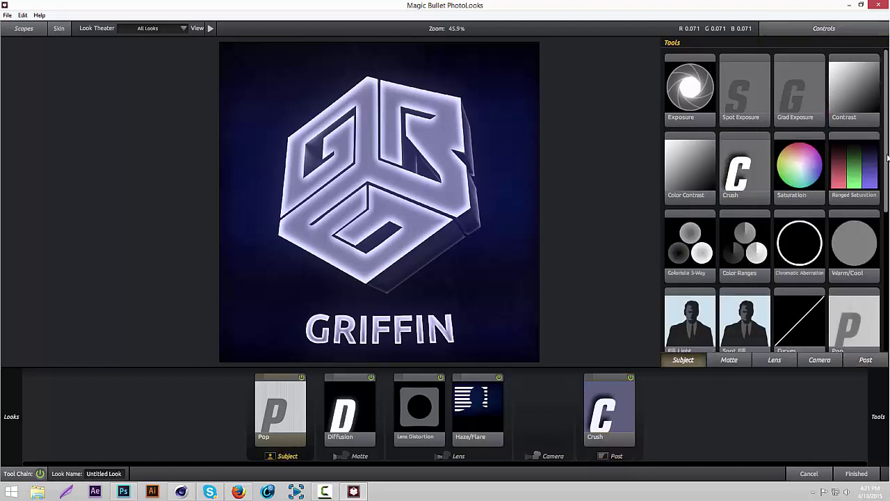
{"action": "scroll", "coordinate": [888, 159], "scroll_direction": "down", "scroll_amount": 6}
{"action": "scroll", "coordinate": [881, 225], "scroll_direction": "up", "scroll_amount": 6}
{"action": "scroll", "coordinate": [868, 322], "scroll_direction": "down", "scroll_amount": 1}
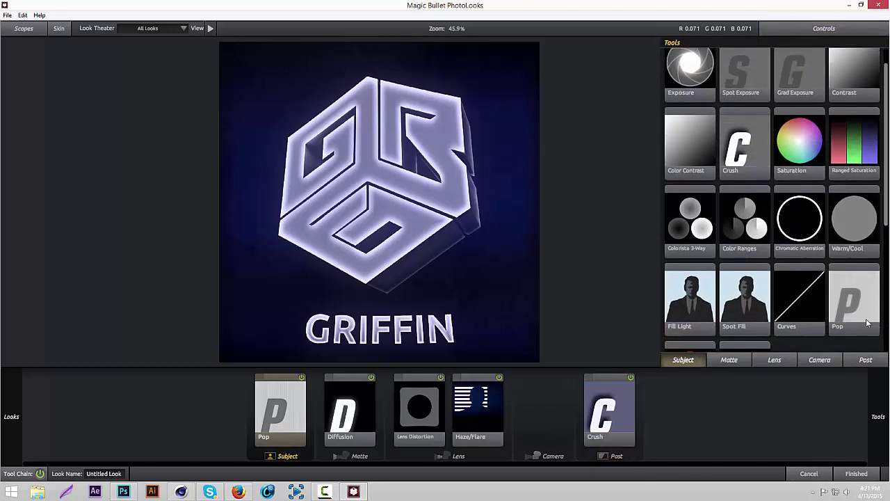
{"action": "left_click", "coordinate": [863, 358]}
{"action": "left_click_drag", "start_coordinate": [851, 305], "coordinate": [657, 390]}
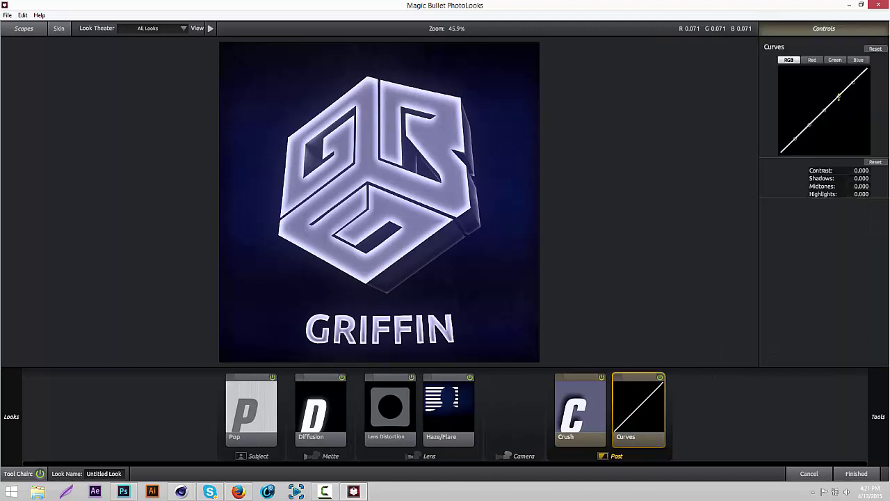
{"action": "left_click_drag", "start_coordinate": [839, 95], "coordinate": [838, 87]}
{"action": "left_click_drag", "start_coordinate": [810, 125], "coordinate": [810, 132]}
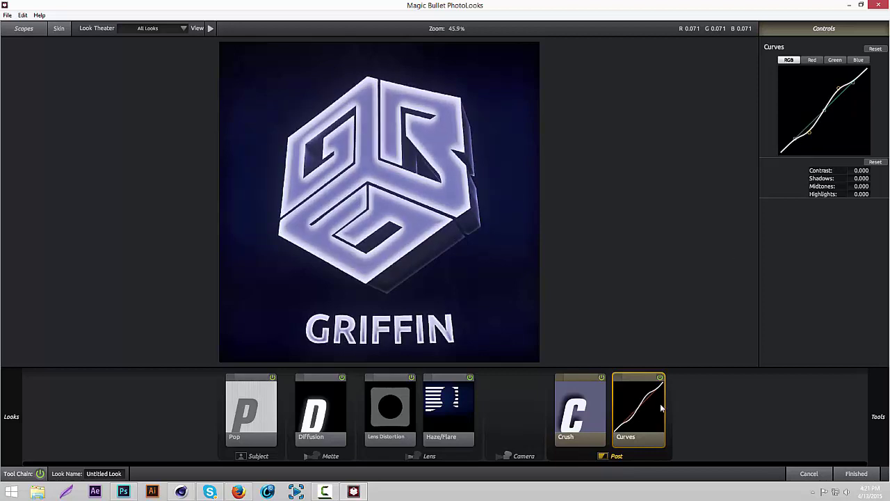
Compare the look with Curves off and on, and add a Chromatic Aberration tool after Curves in the Post stage
{"action": "left_click", "coordinate": [660, 378]}
{"action": "left_click", "coordinate": [660, 378]}
{"action": "mouse_move", "coordinate": [885, 413]}
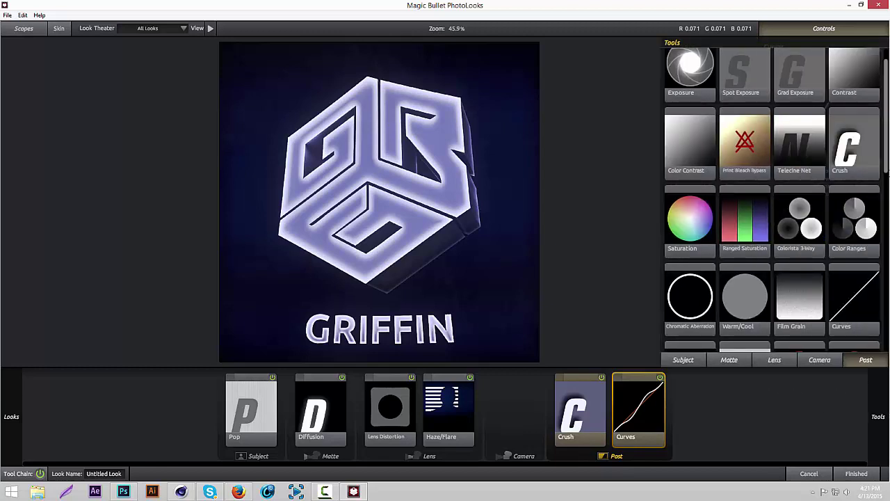
{"action": "left_click", "coordinate": [730, 360]}
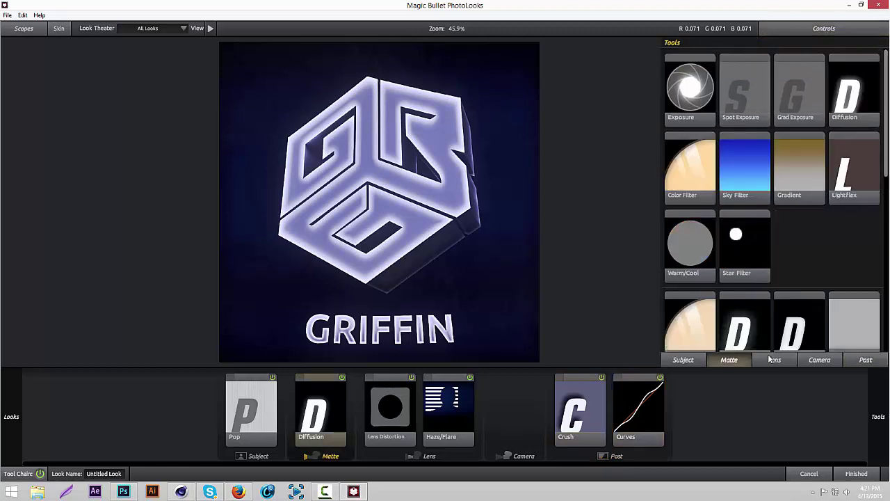
{"action": "left_click", "coordinate": [774, 359]}
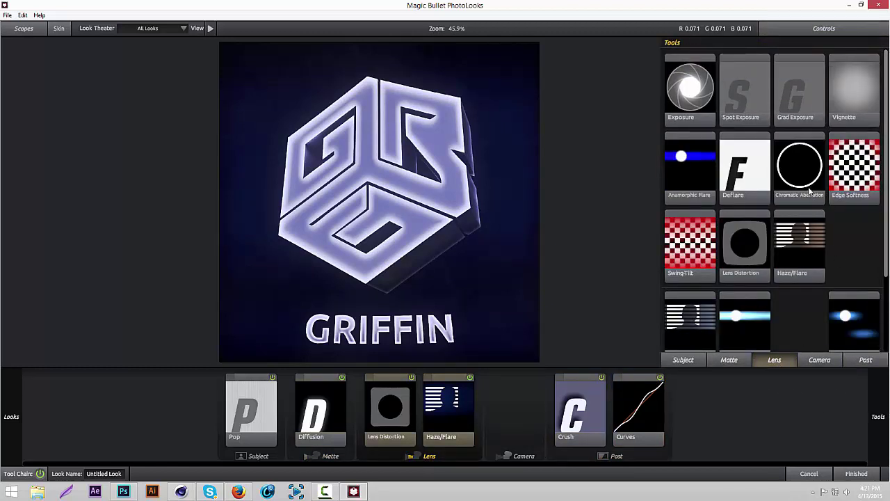
{"action": "left_click_drag", "start_coordinate": [805, 172], "coordinate": [689, 435]}
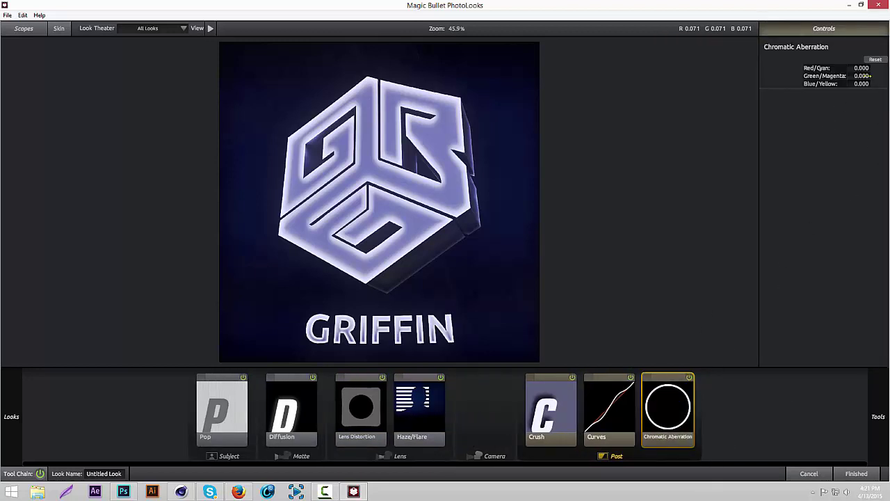
Set the Chromatic Aberration's Red/Cyan to +1.000 and Blue/Yellow to -1.000
{"action": "mouse_move", "coordinate": [860, 67]}
{"action": "left_mouse_down"}
{"action": "mouse_move", "coordinate": [885, 67]}
{"action": "mouse_move", "coordinate": [863, 68]}
{"action": "left_mouse_up"}
{"action": "type", "text": "1"}
{"action": "key", "text": "Return"}
{"action": "left_click", "coordinate": [862, 84]}
{"action": "type", "text": "-"}
{"action": "key", "text": "Return"}
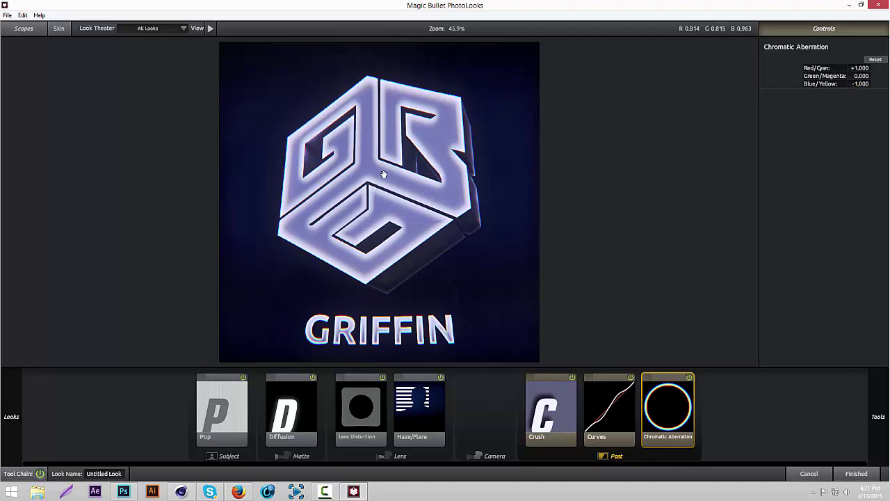
Look through the available Camera and Lens tools for another effect to add to the look
{"action": "mouse_move", "coordinate": [879, 417]}
{"action": "left_click", "coordinate": [821, 360]}
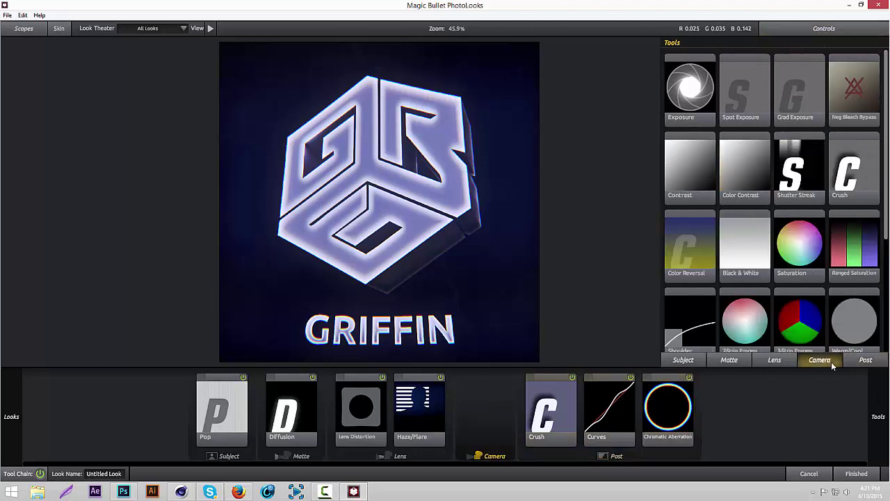
{"action": "left_click", "coordinate": [774, 360]}
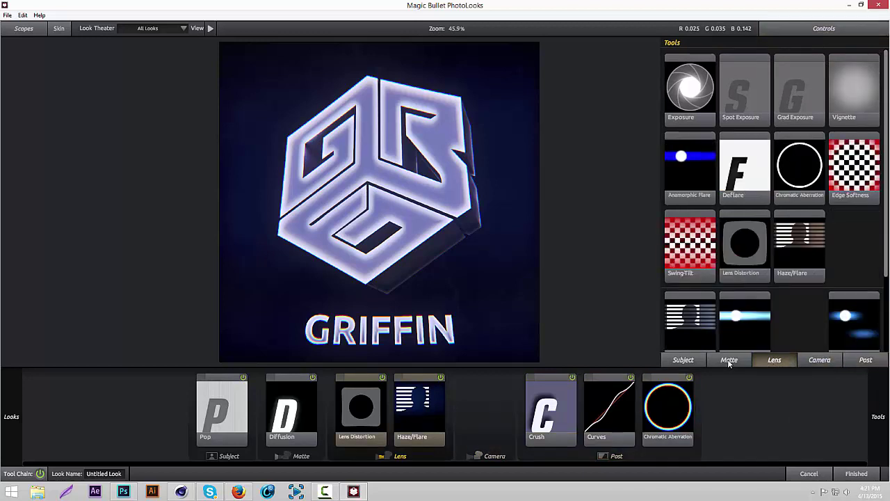